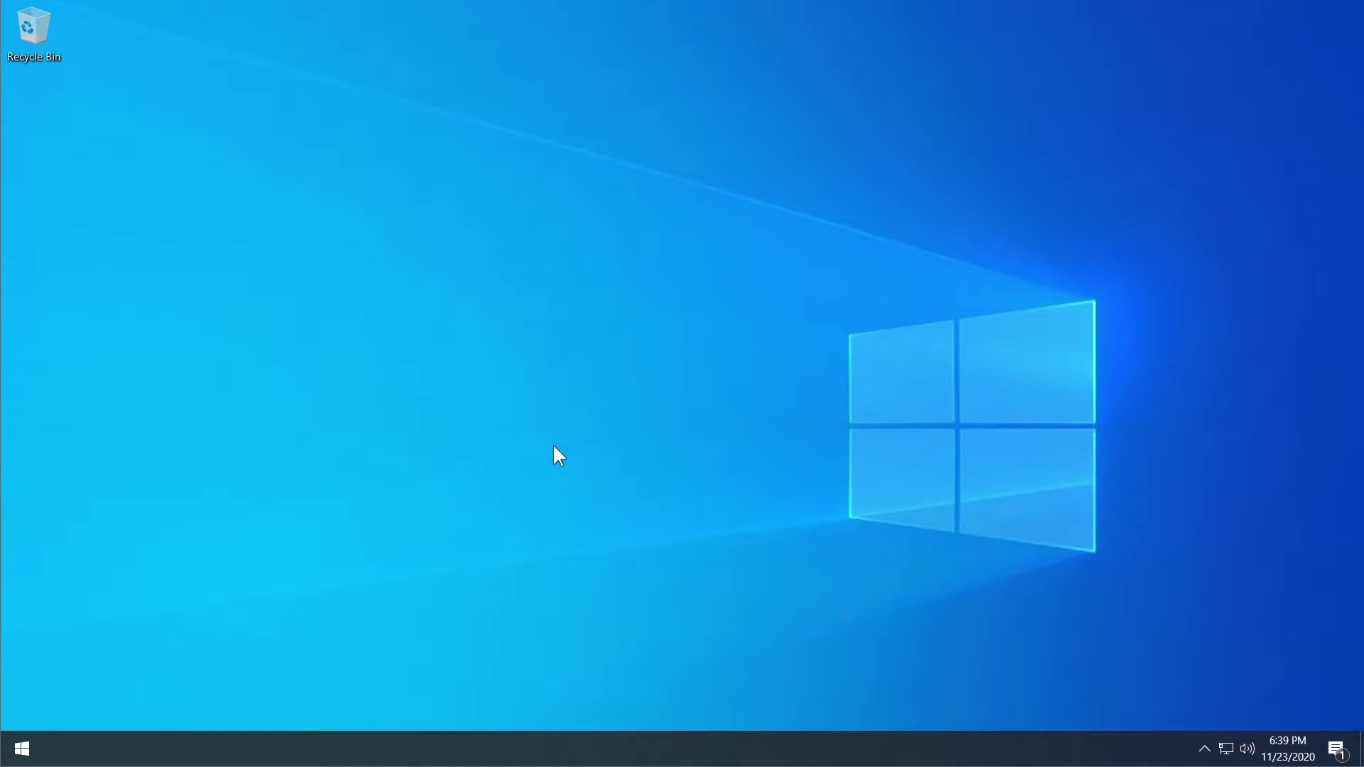
Run a Windows Update check in Settings, finding the 20H2 feature update, then close Settings.
click(21, 749)
click(27, 680)
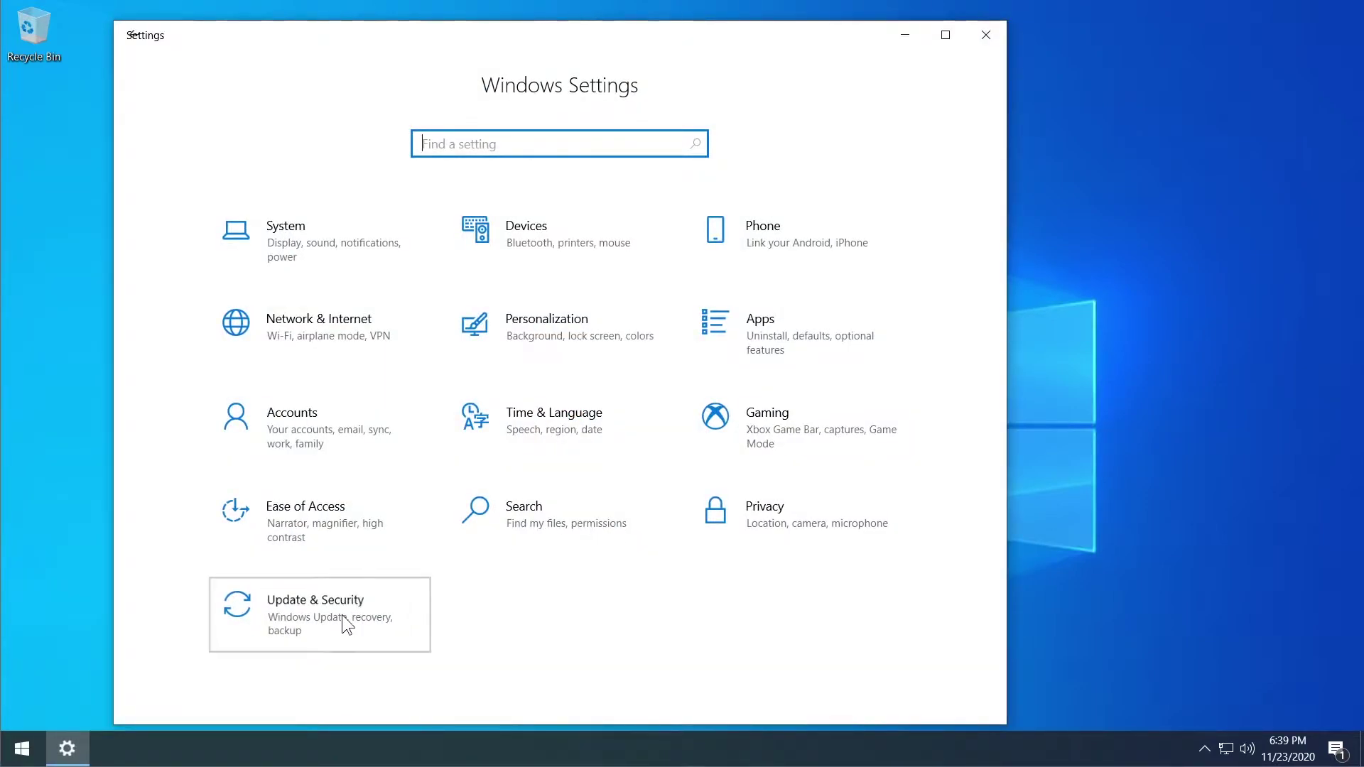
click(342, 615)
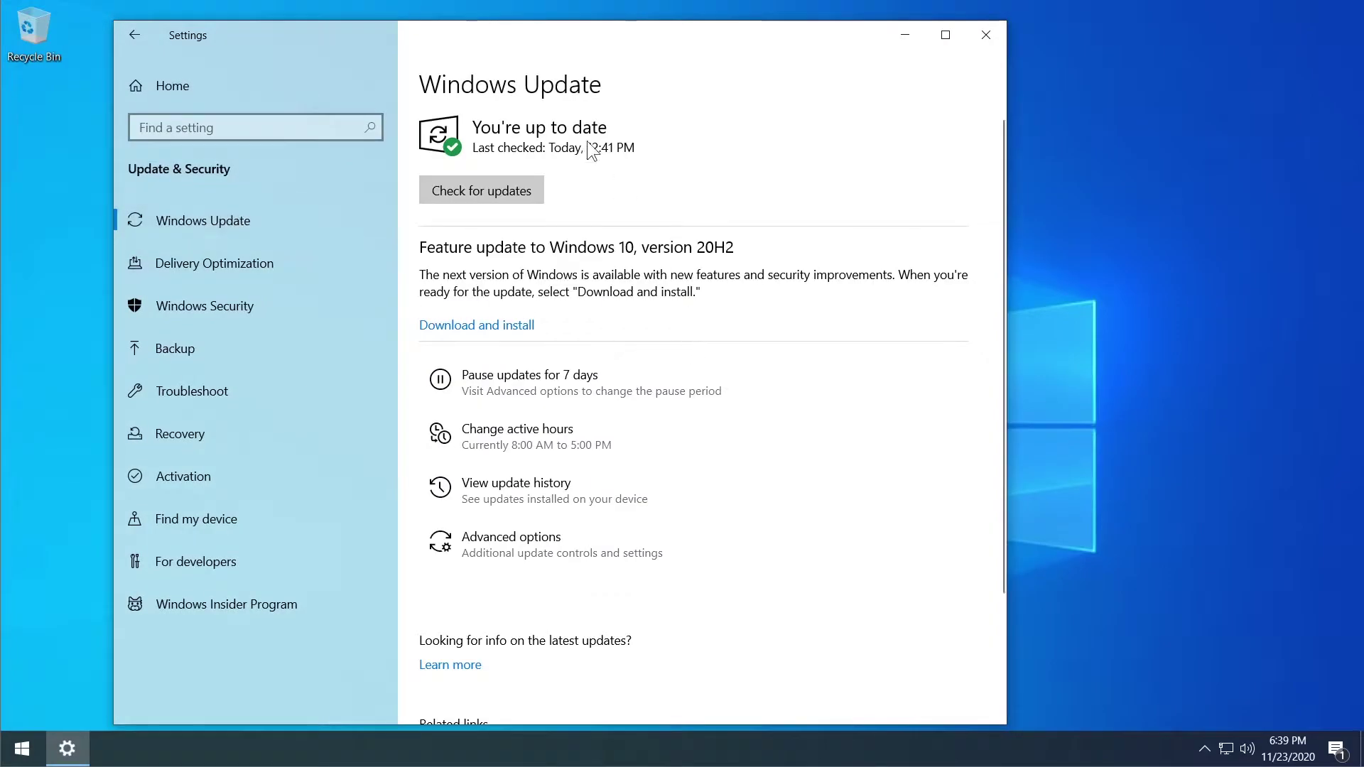
click(491, 198)
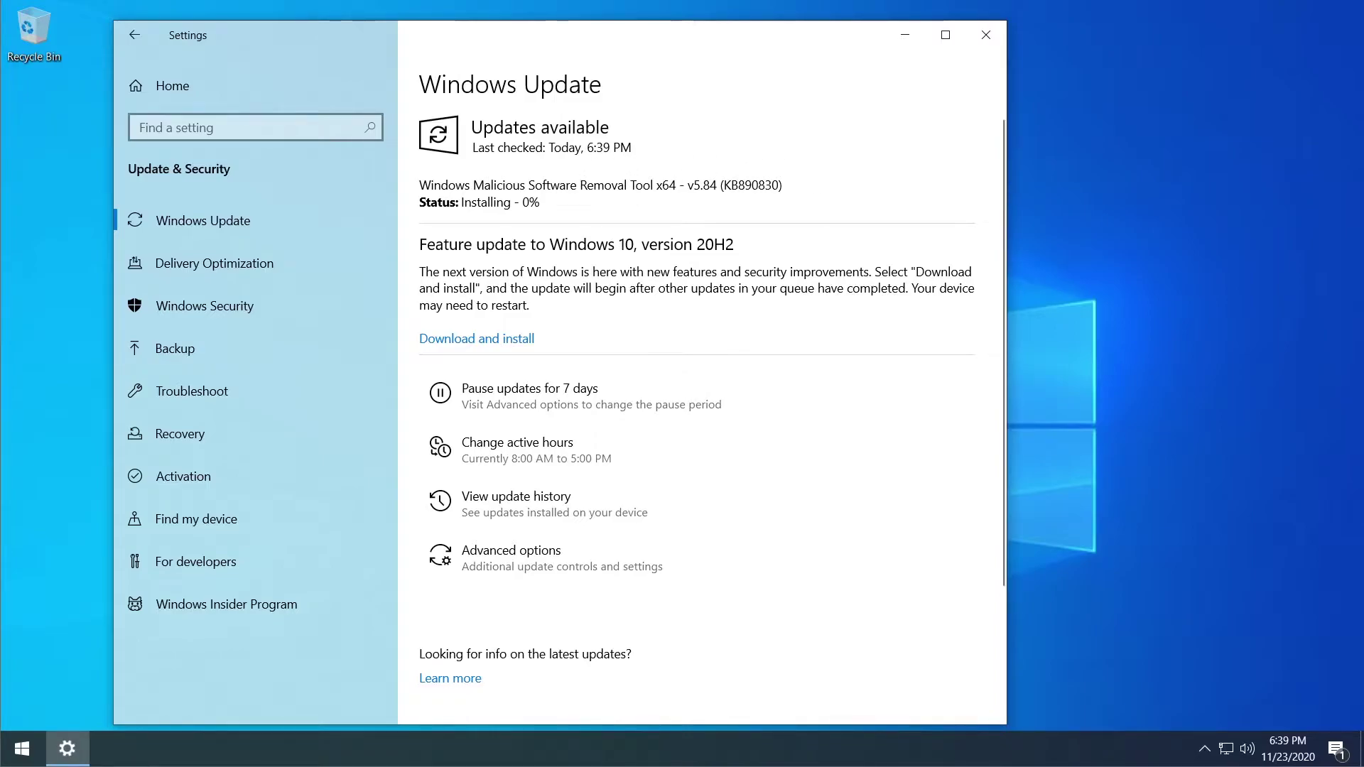
key(alt+F4)
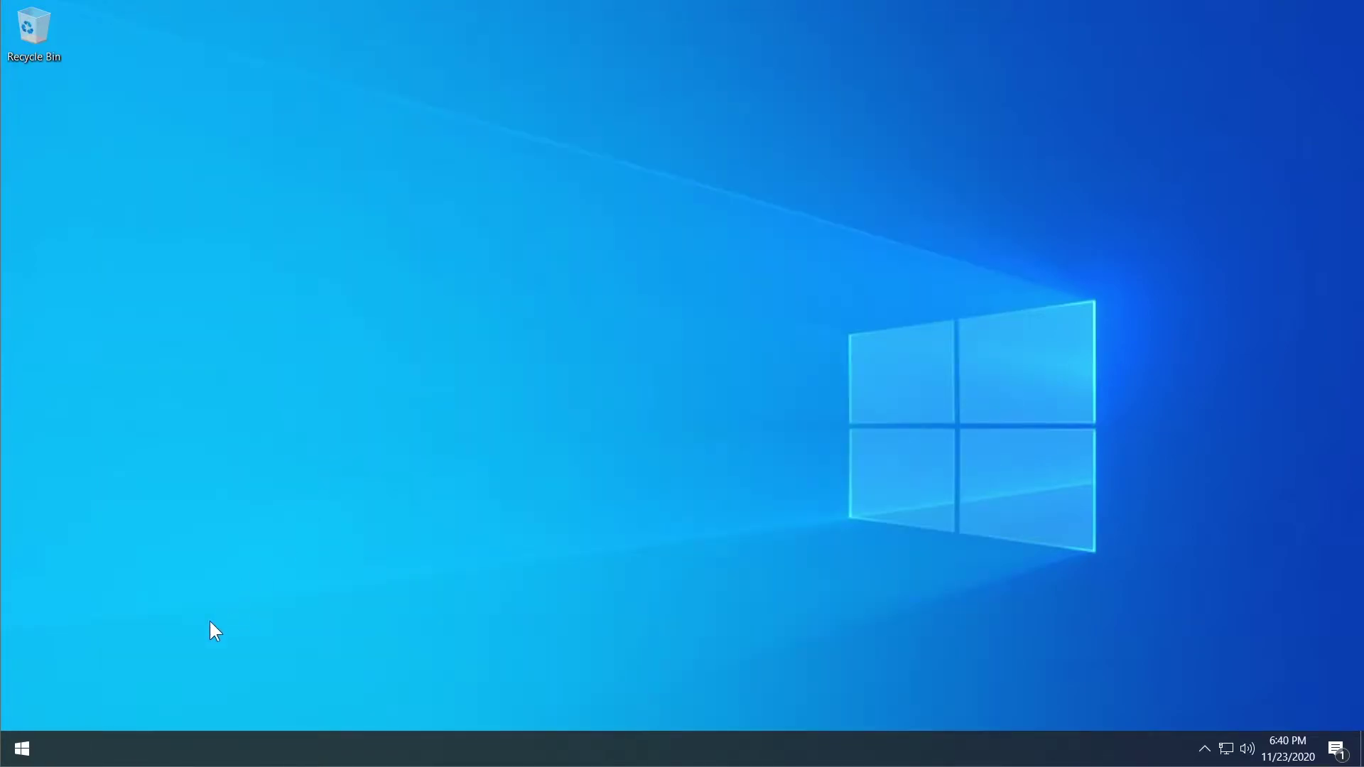
Launch Command Prompt as administrator and run sfc /scannow.
click(22, 748)
text(cmd)
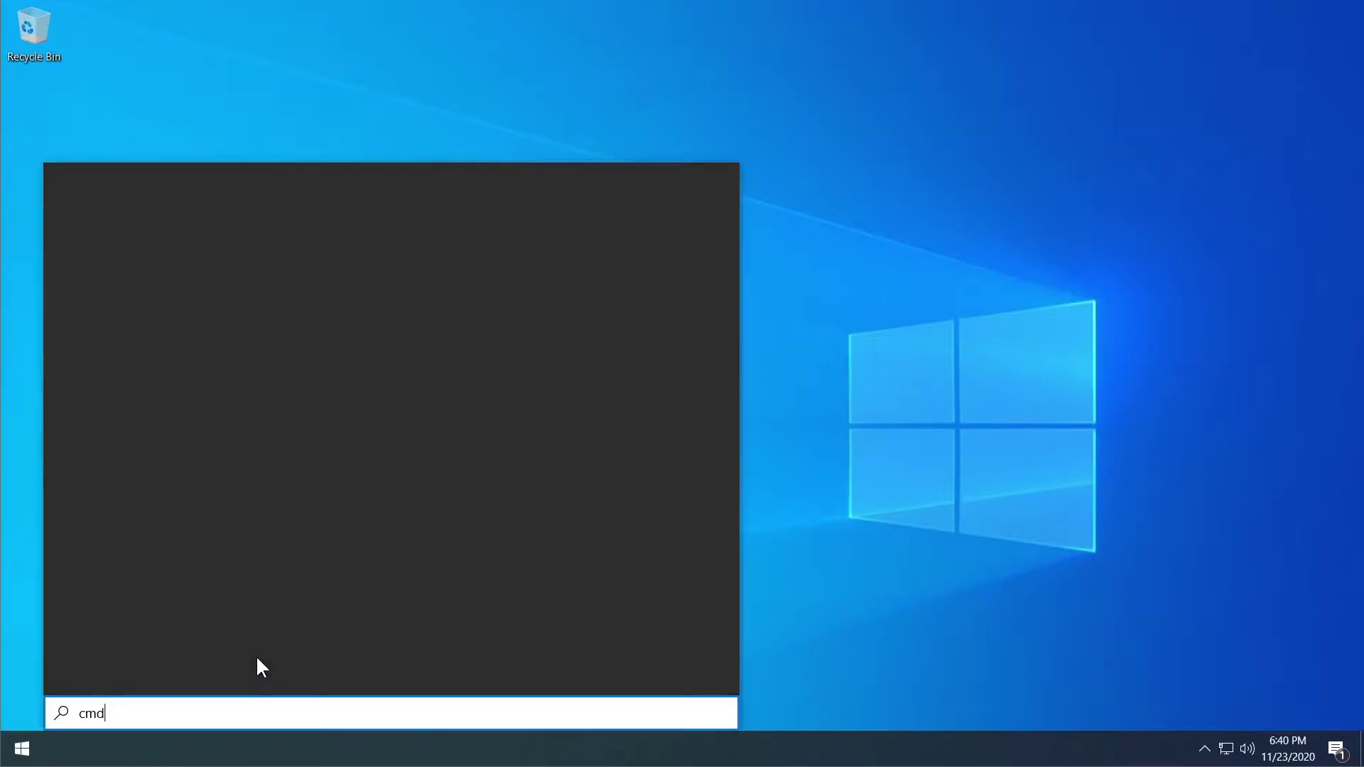
right_click(176, 263)
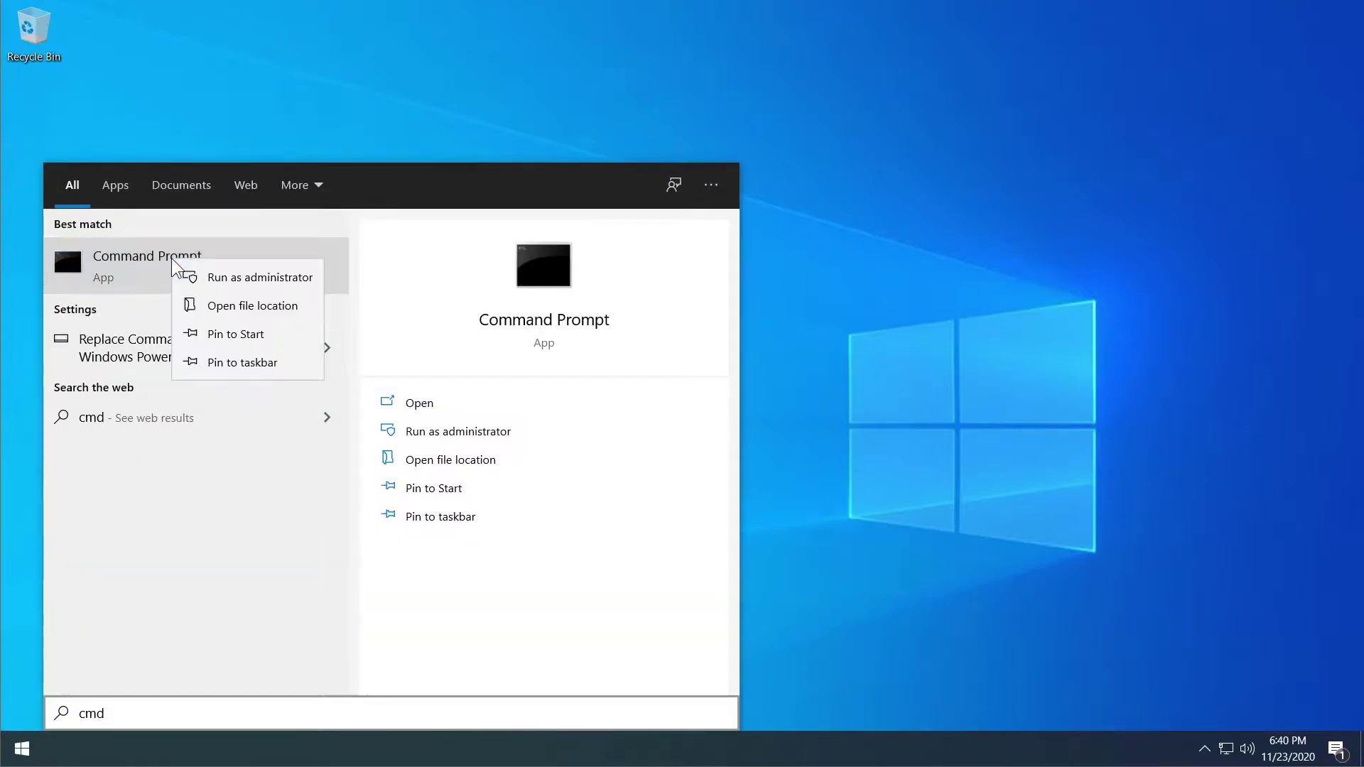
click(226, 282)
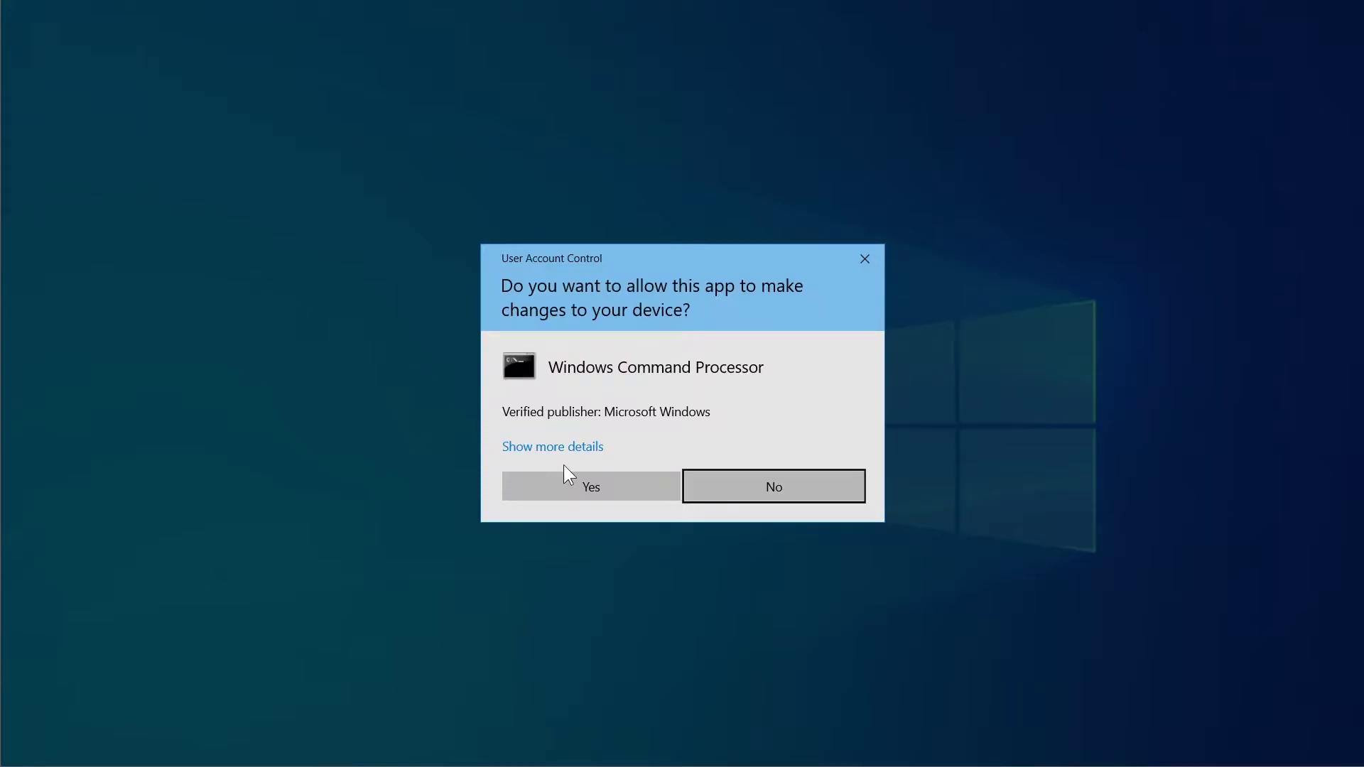
click(566, 478)
text(sfc)
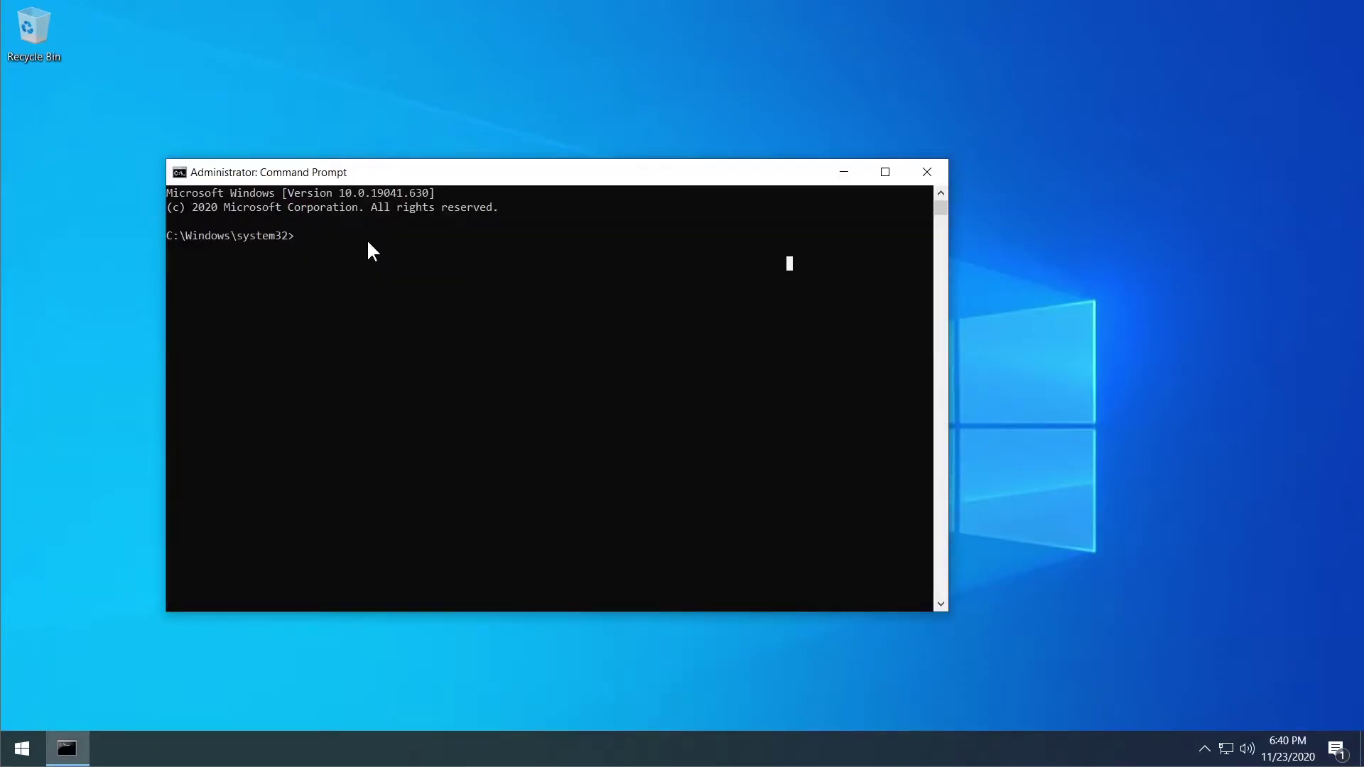
text( /scannow)
key(Return)
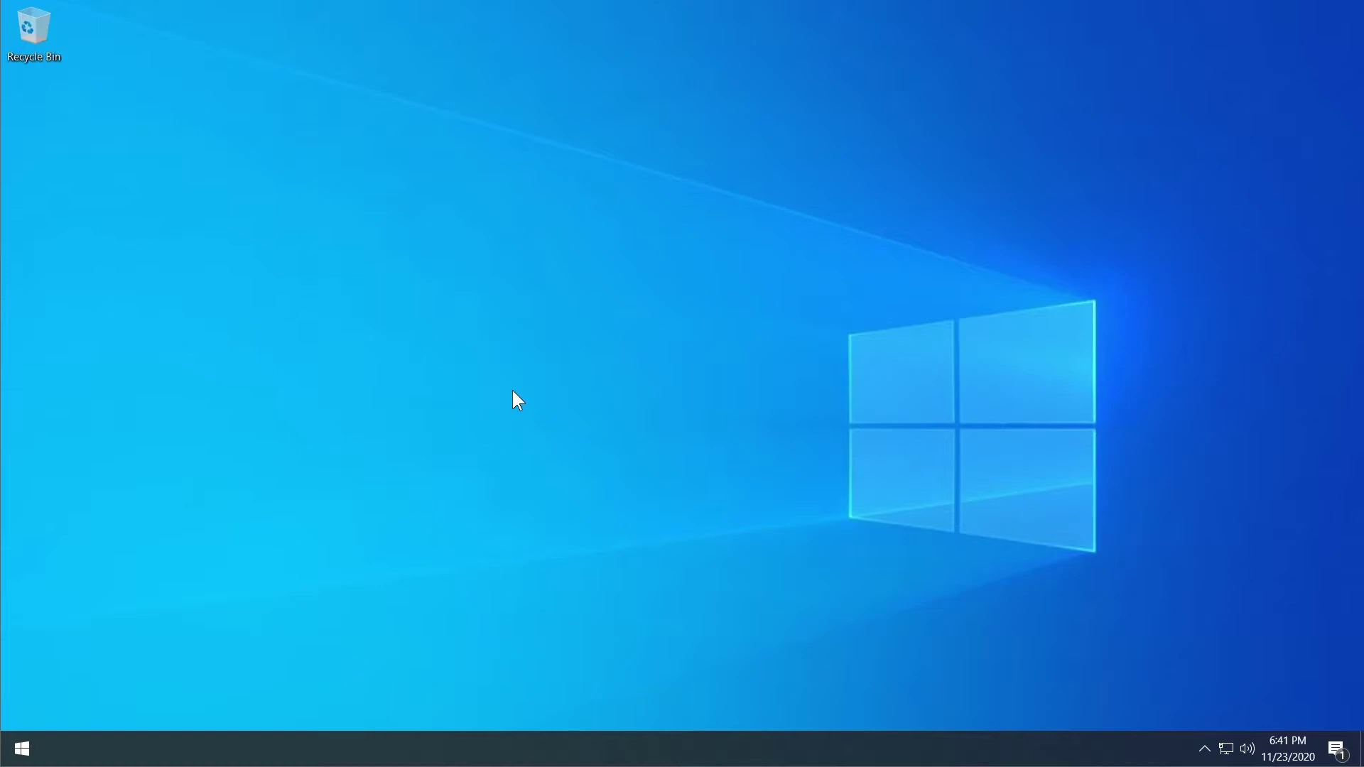
Open Edge on the Visual C++ 2015 Redistributable Update 3 RC download page.
key(super)
text(edge)
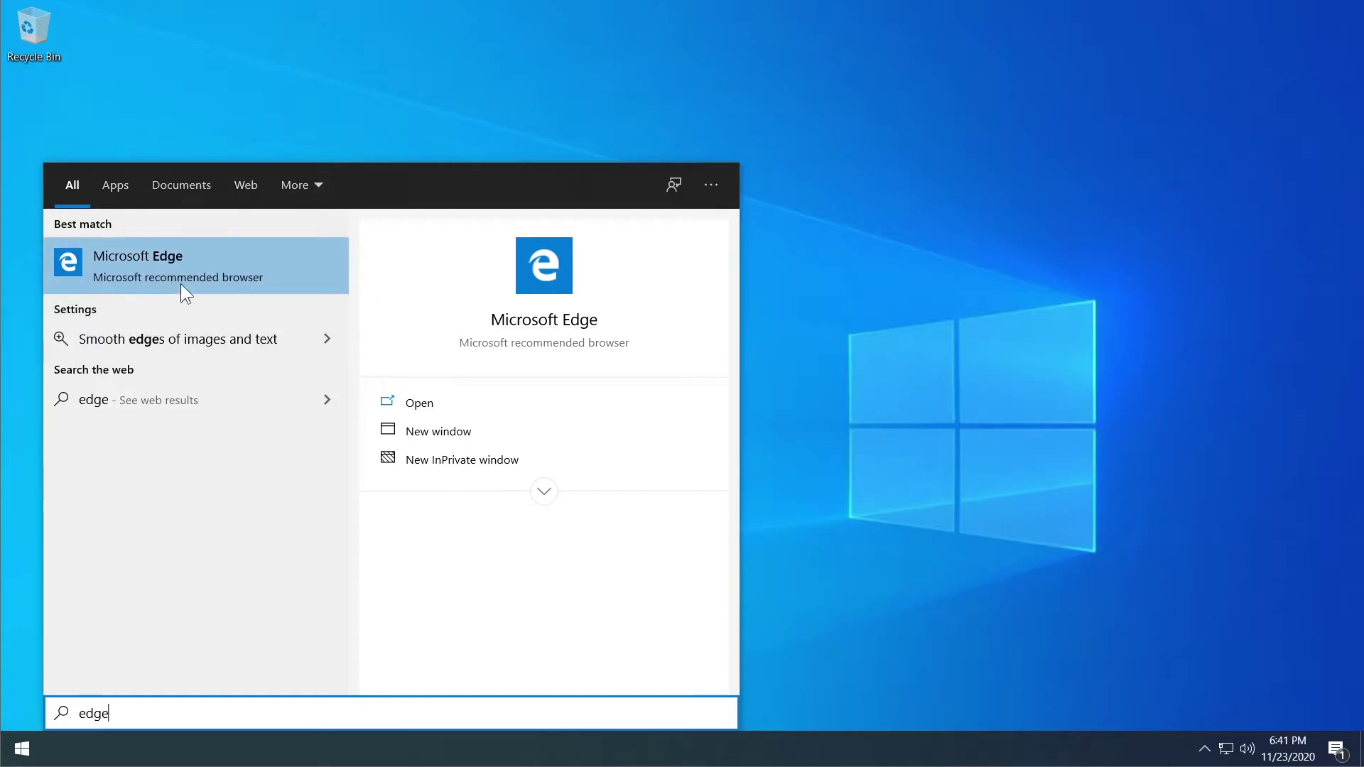
click(159, 266)
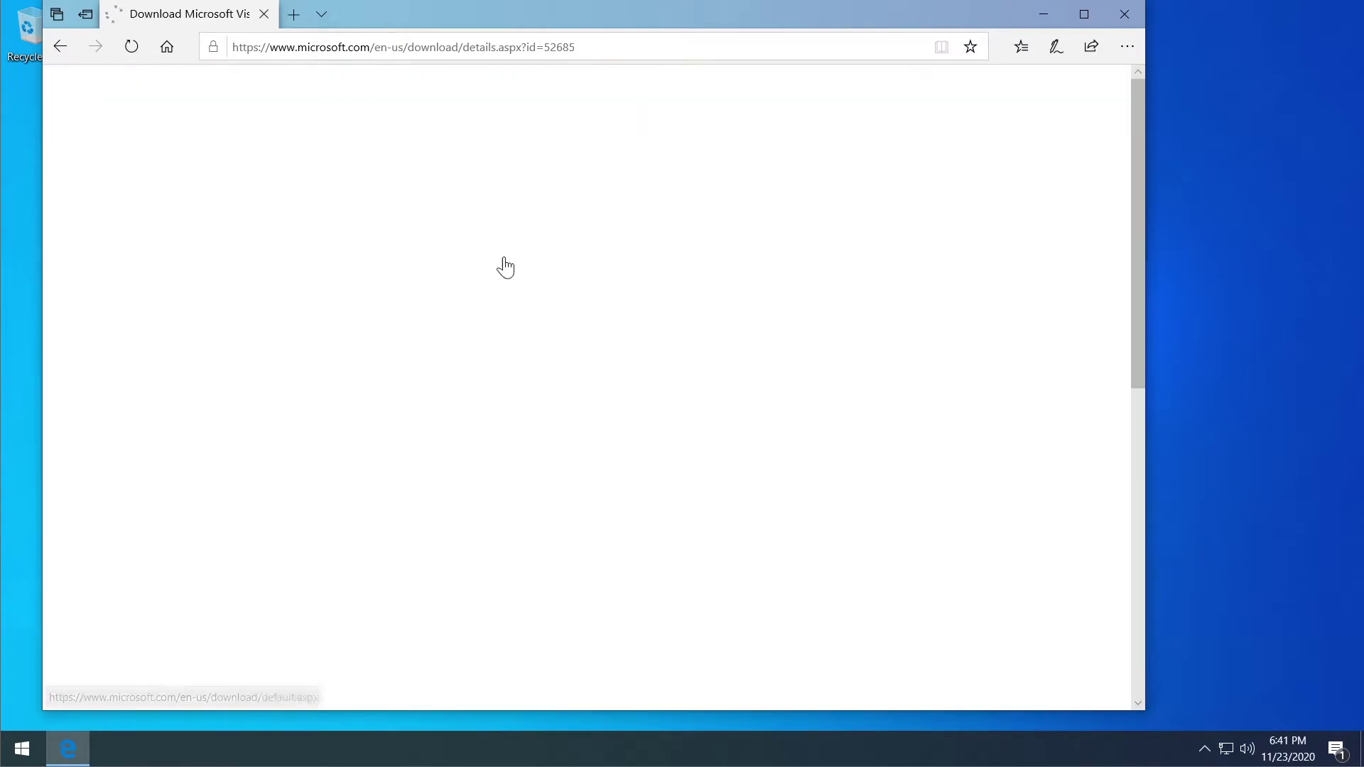
scroll(114, 263, down, 4)
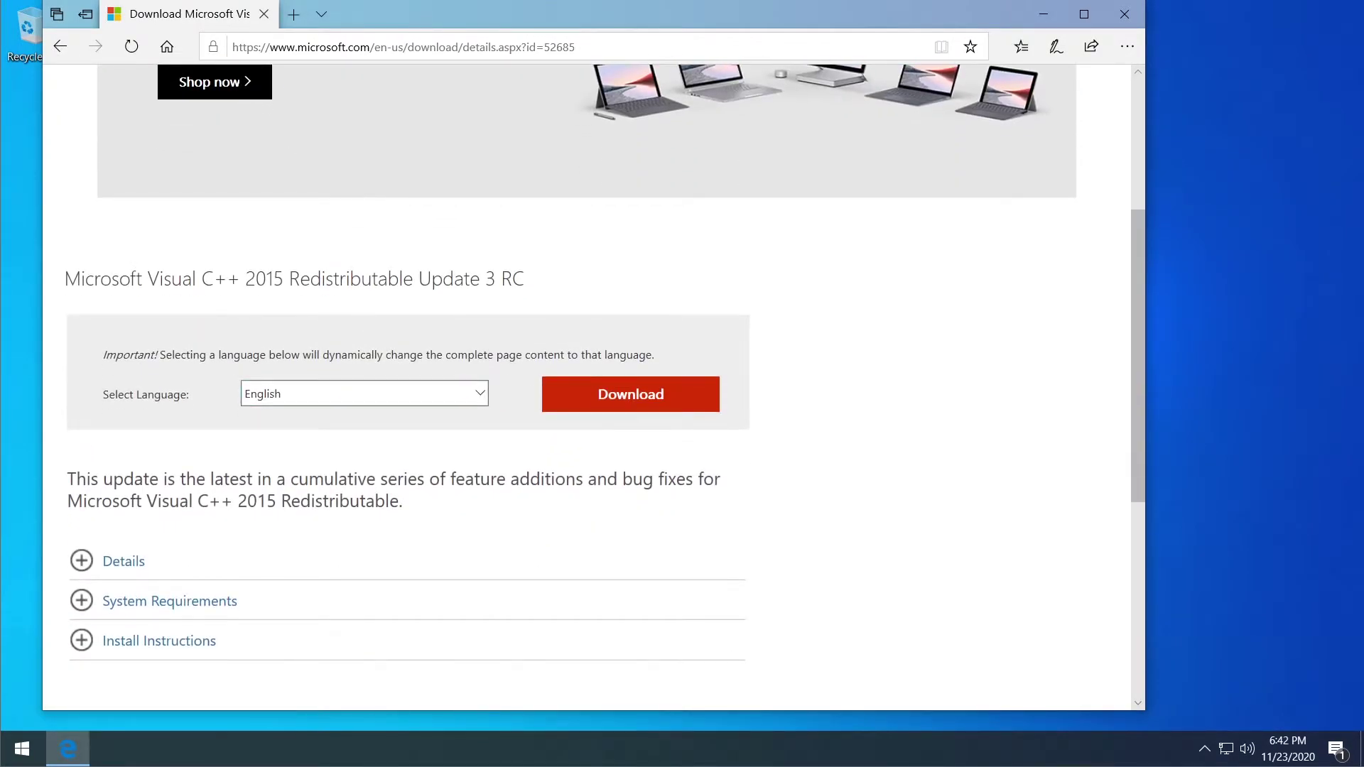
drag(100, 279, 255, 279)
click(111, 279)
drag(111, 279, 245, 277)
click(228, 285)
click(245, 278)
Pick vc_redist.x64.exe from the download choices and continue with Next.
click(649, 406)
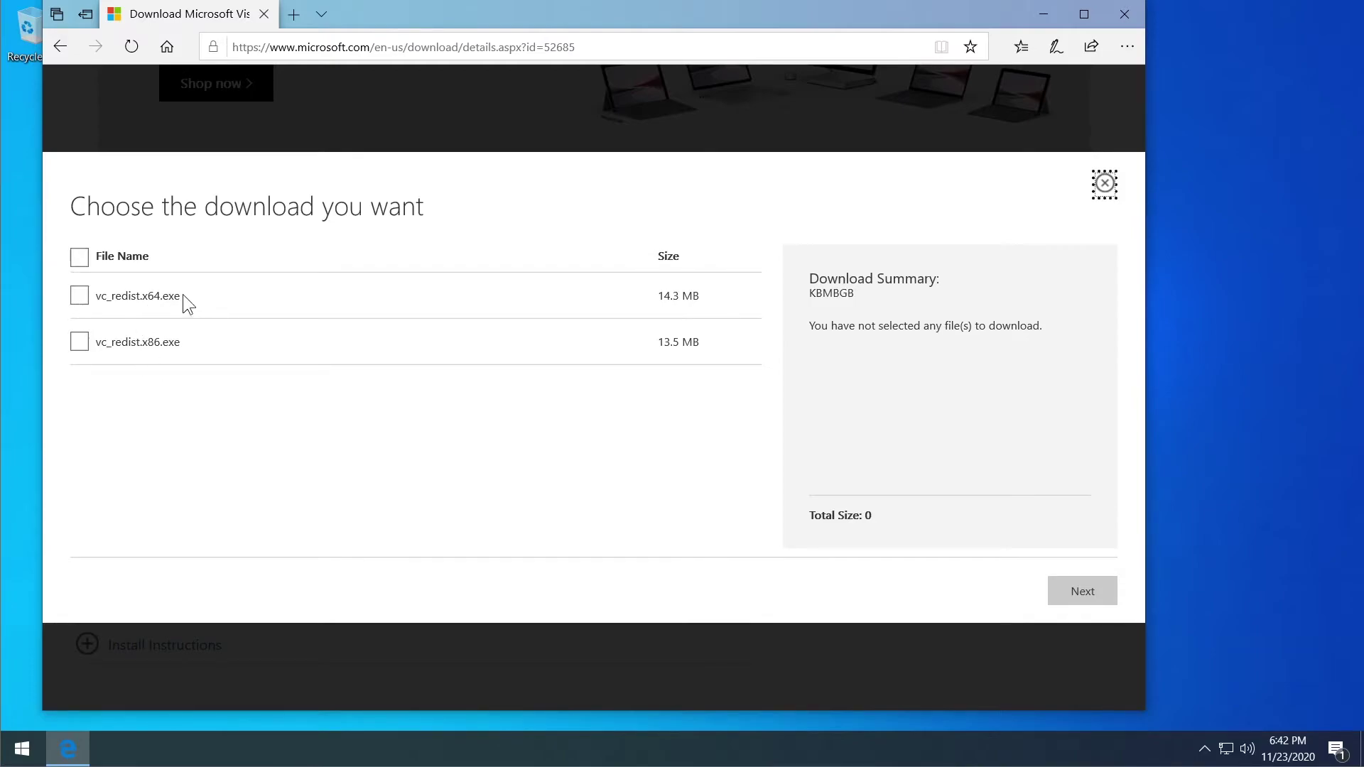
drag(179, 296, 141, 297)
click(160, 296)
drag(142, 342, 162, 345)
click(164, 352)
drag(142, 297, 161, 299)
click(174, 292)
click(80, 296)
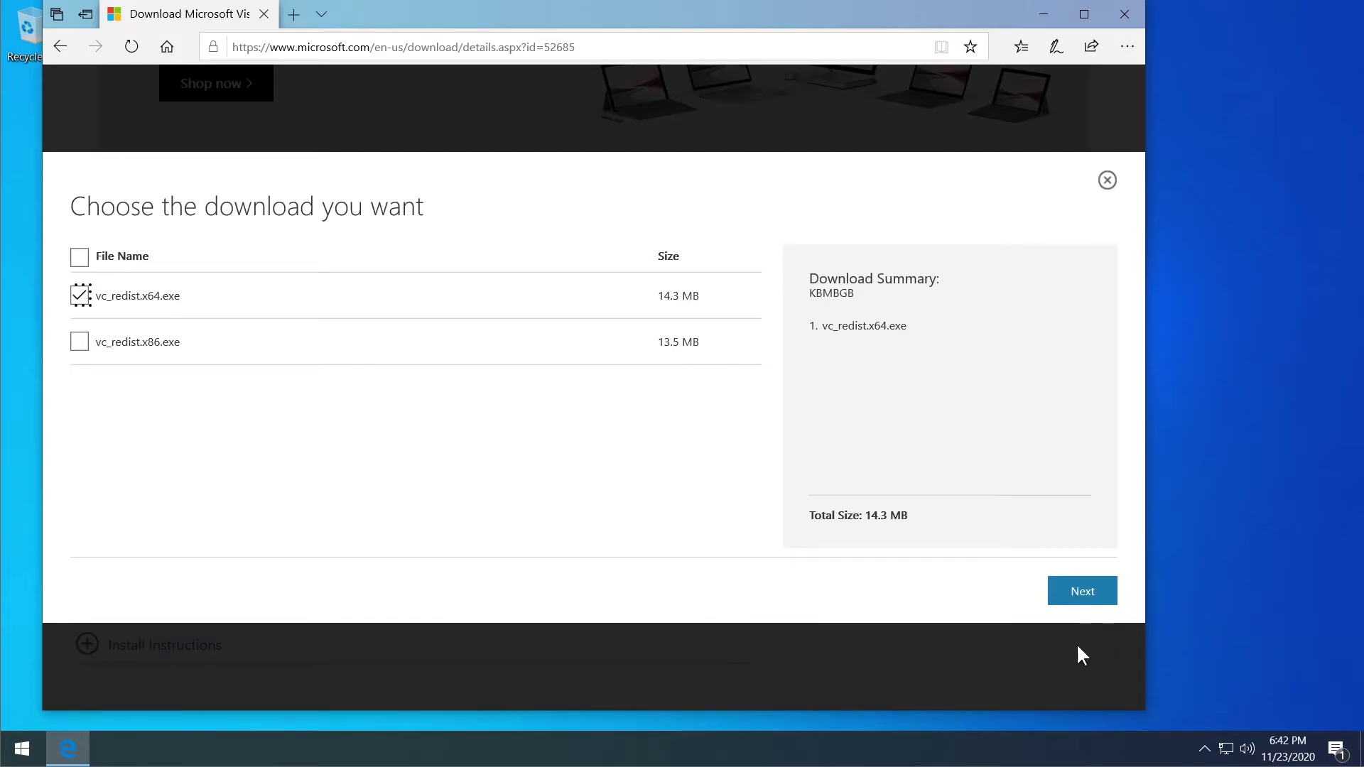
click(1081, 593)
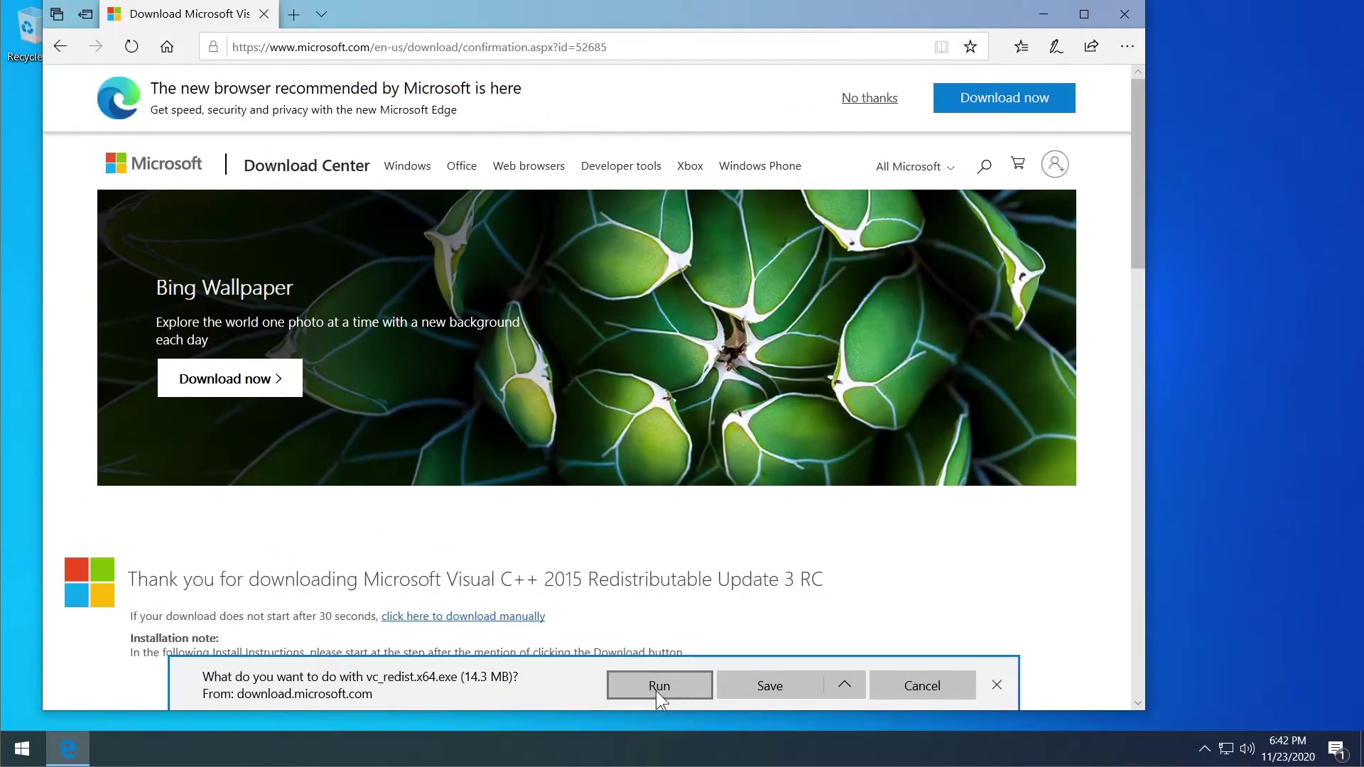
Run vc_redist.x64.exe, agree to the licence and install, then dismiss the Setup Failed message.
click(660, 686)
click(525, 430)
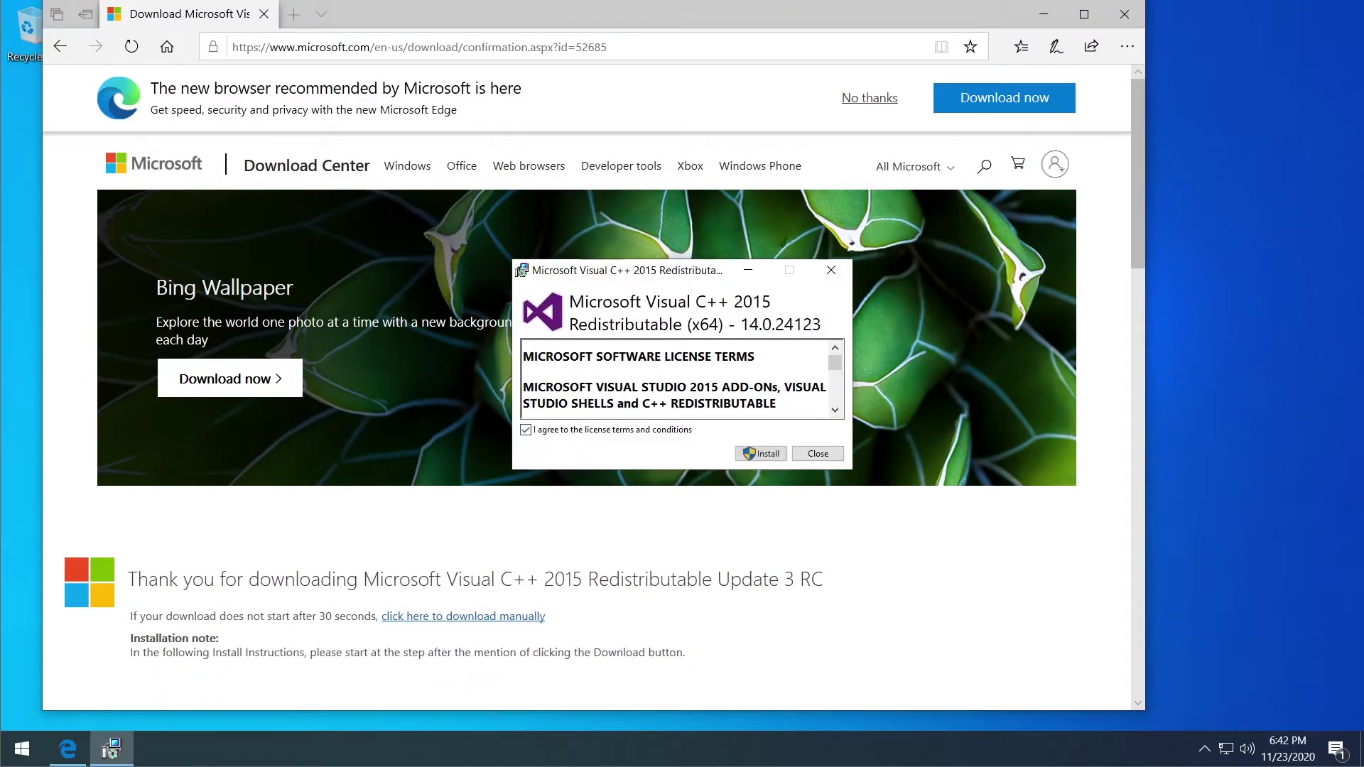
click(754, 454)
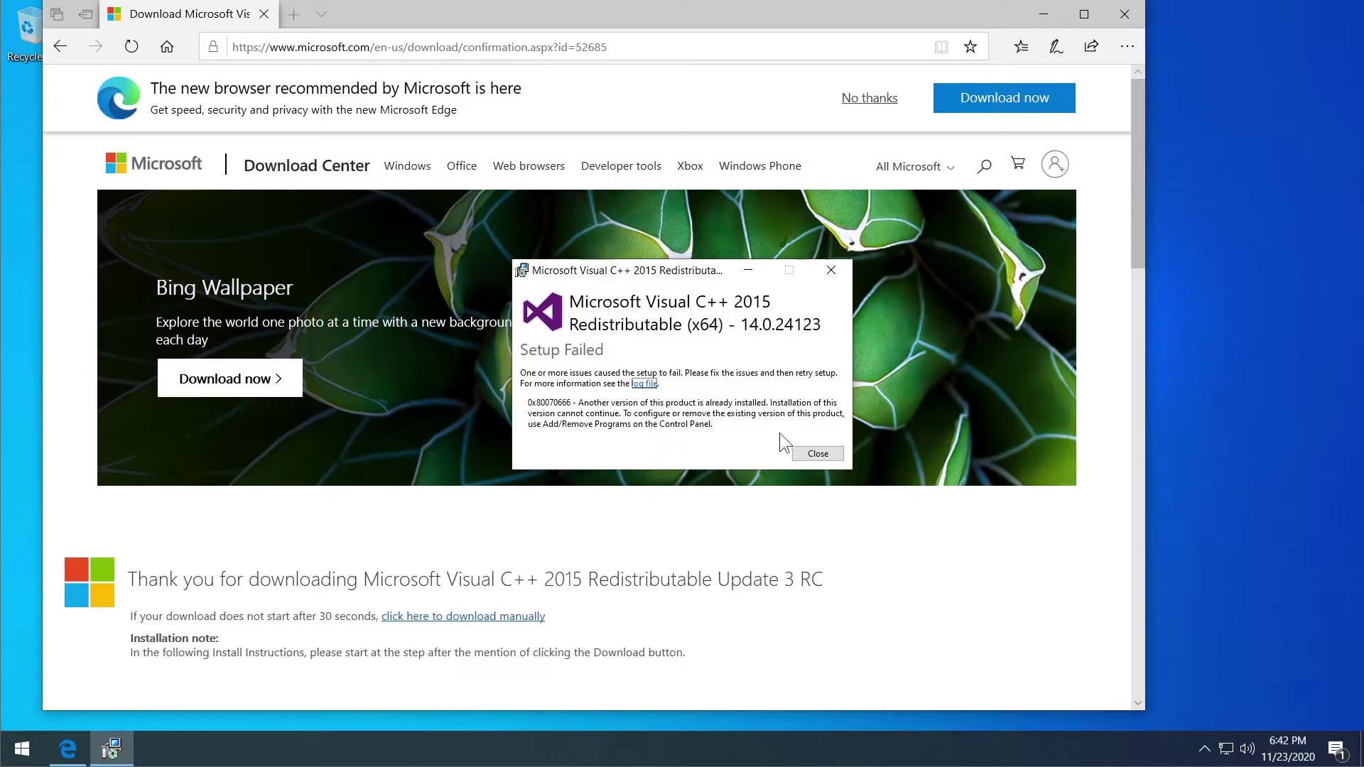
click(818, 453)
Close Edge and open Programs and Features from Control Panel in large icons view.
click(1130, 15)
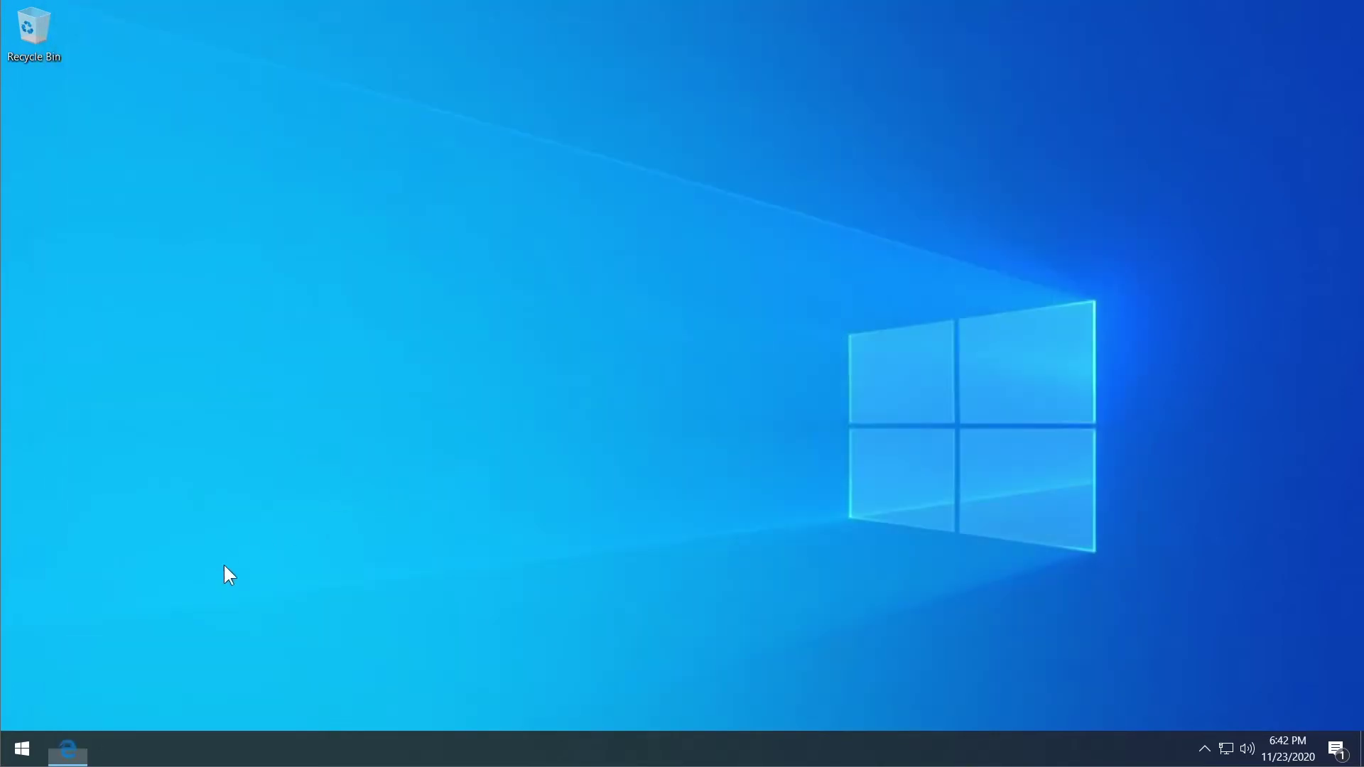
key(super)
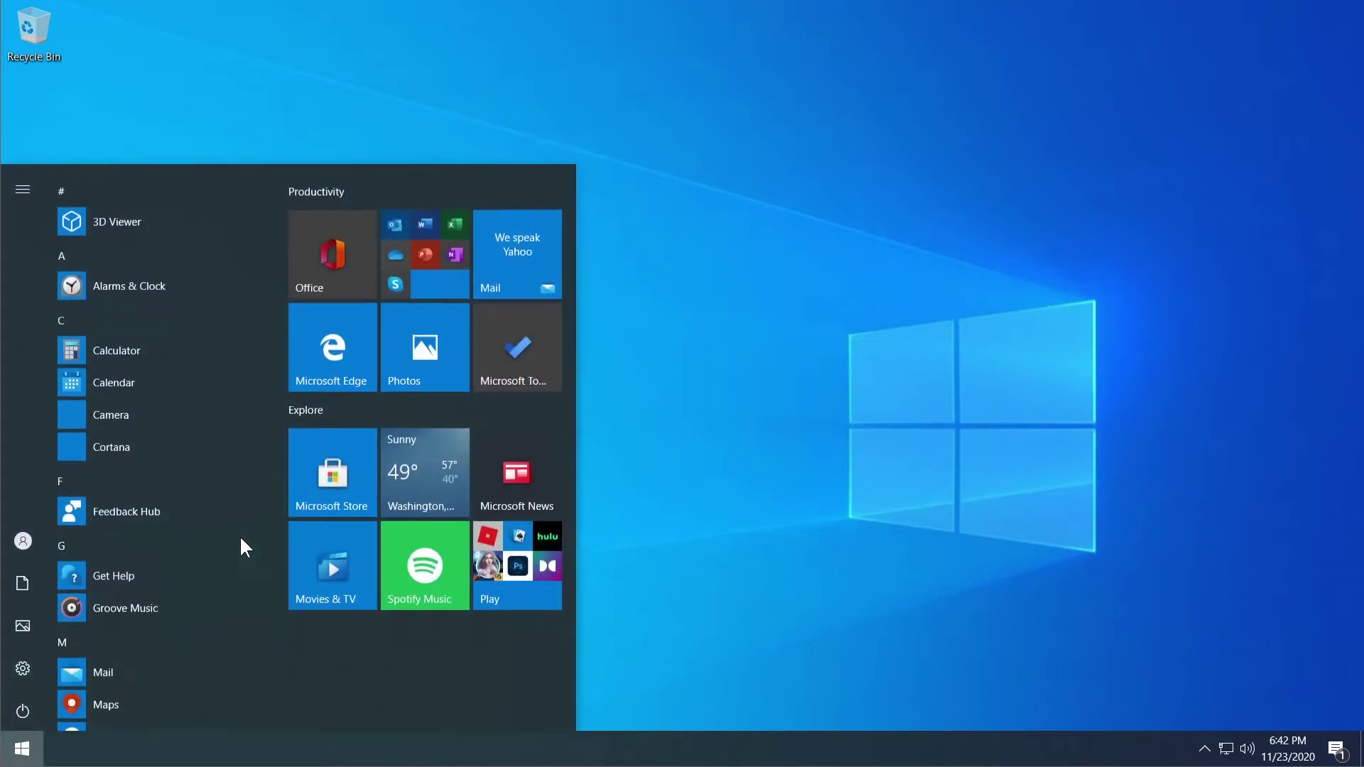
text(control)
key(Return)
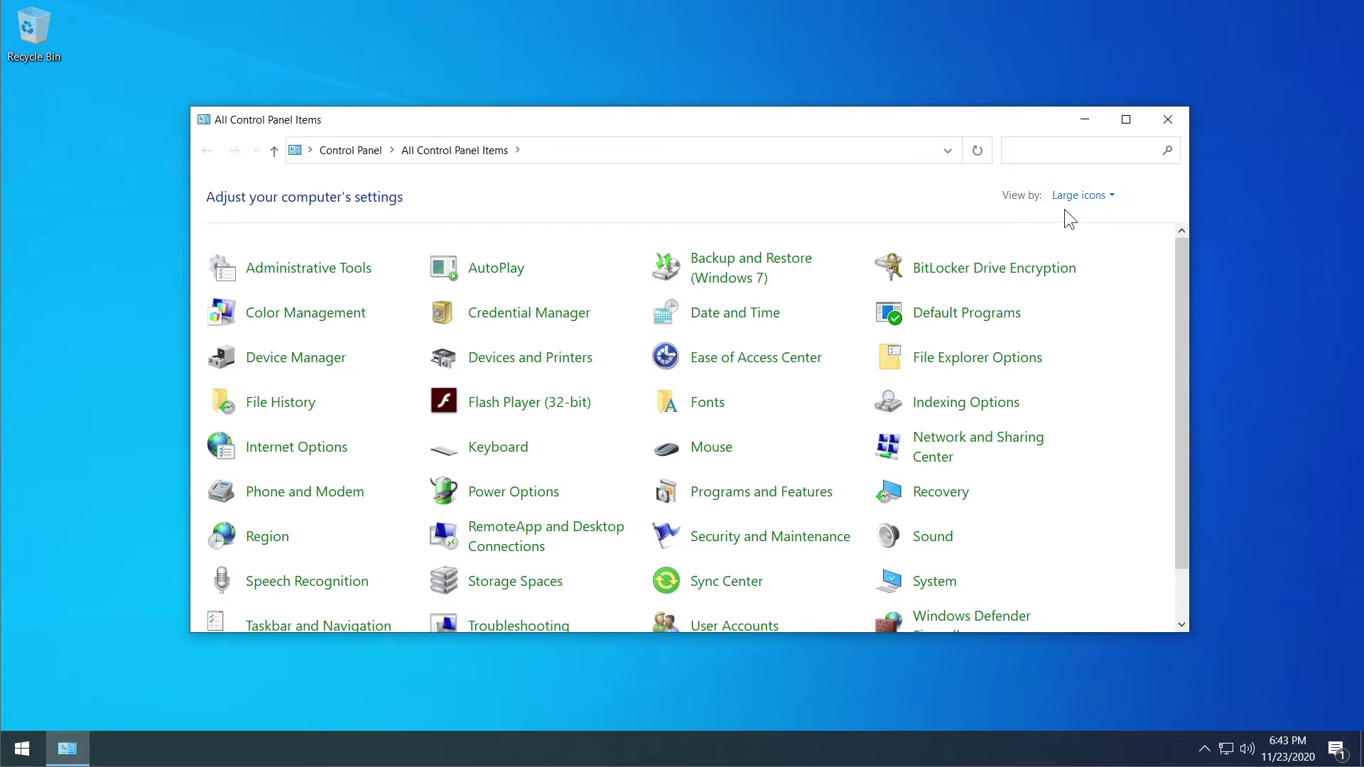
click(1084, 196)
click(1088, 238)
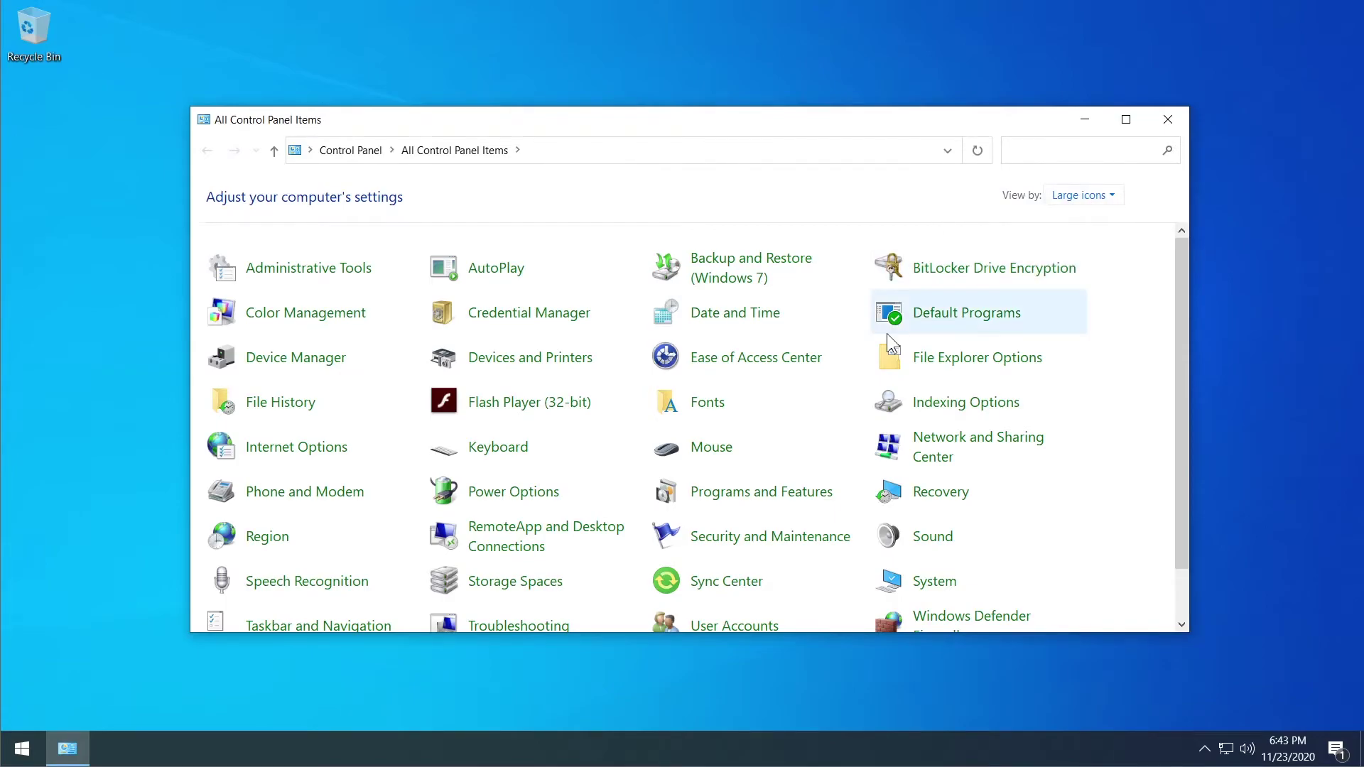
click(771, 500)
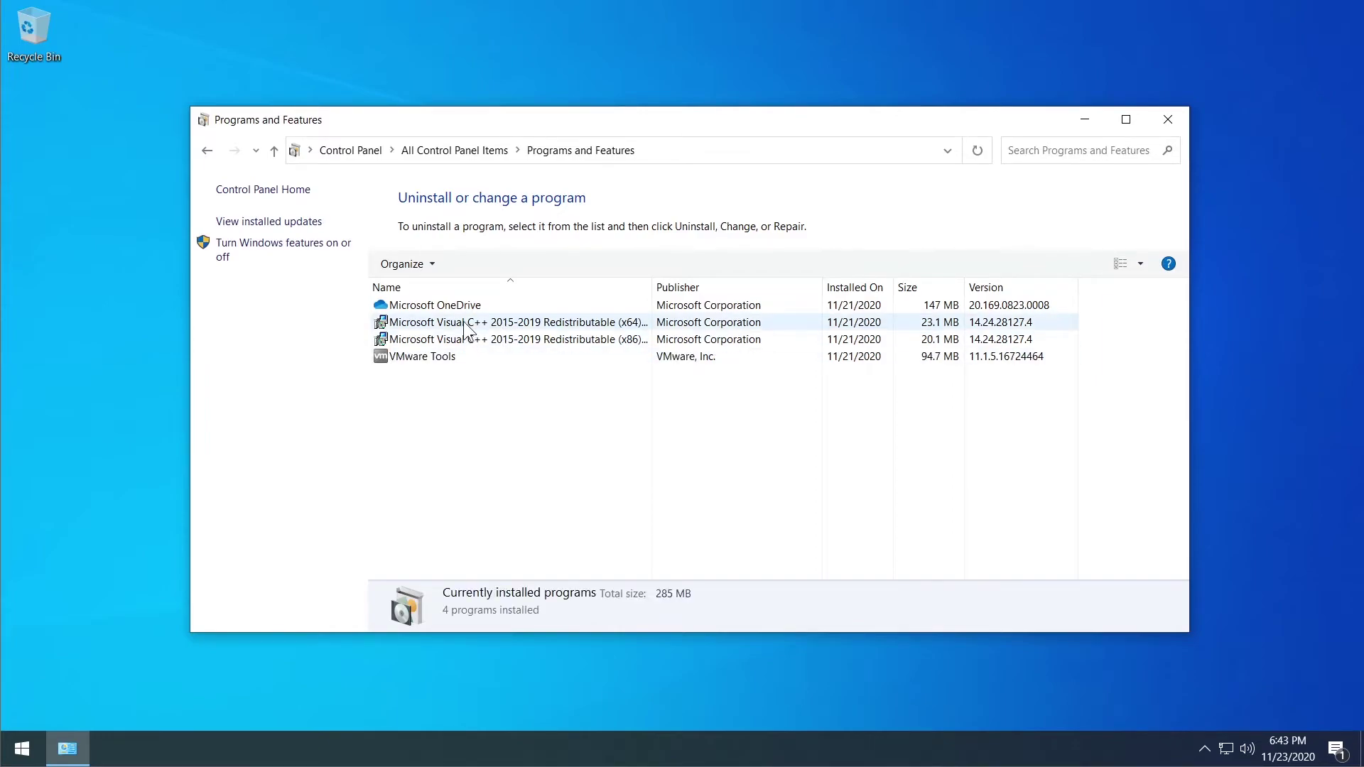
Inspect the x64 and x86 Visual C++ 2015-2019 Redistributable (14.24.28127.4) entries, then close the window.
click(498, 323)
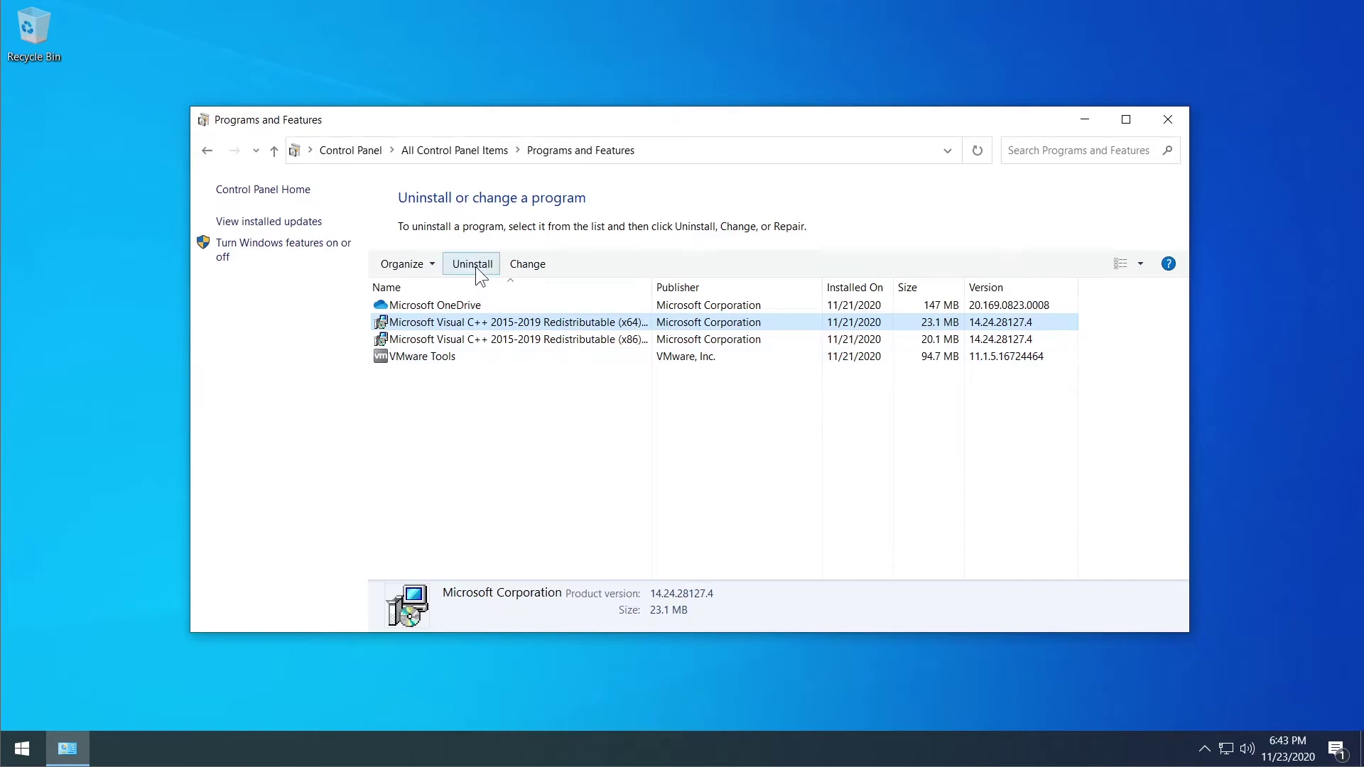
click(477, 339)
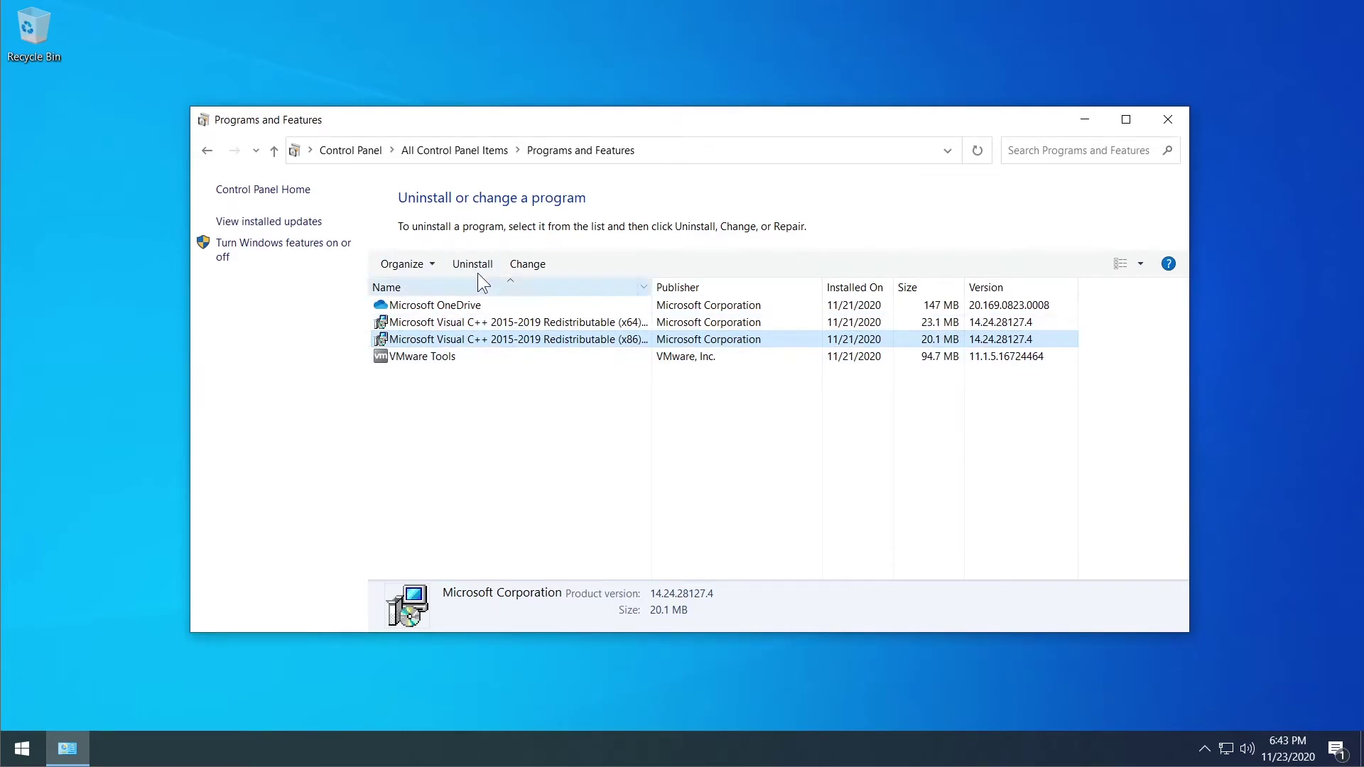
click(1168, 120)
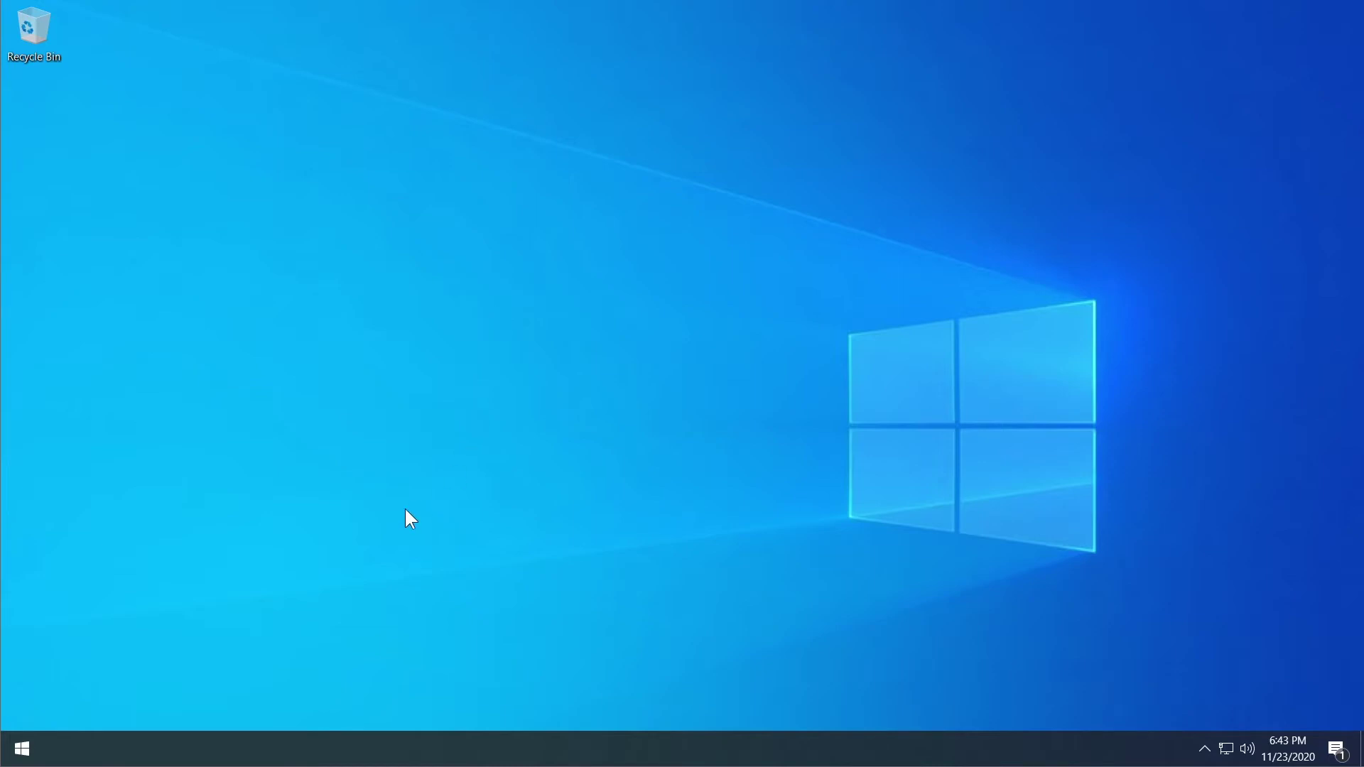
Launch Edge and load dll-files.com.
key(super)
text(ed)
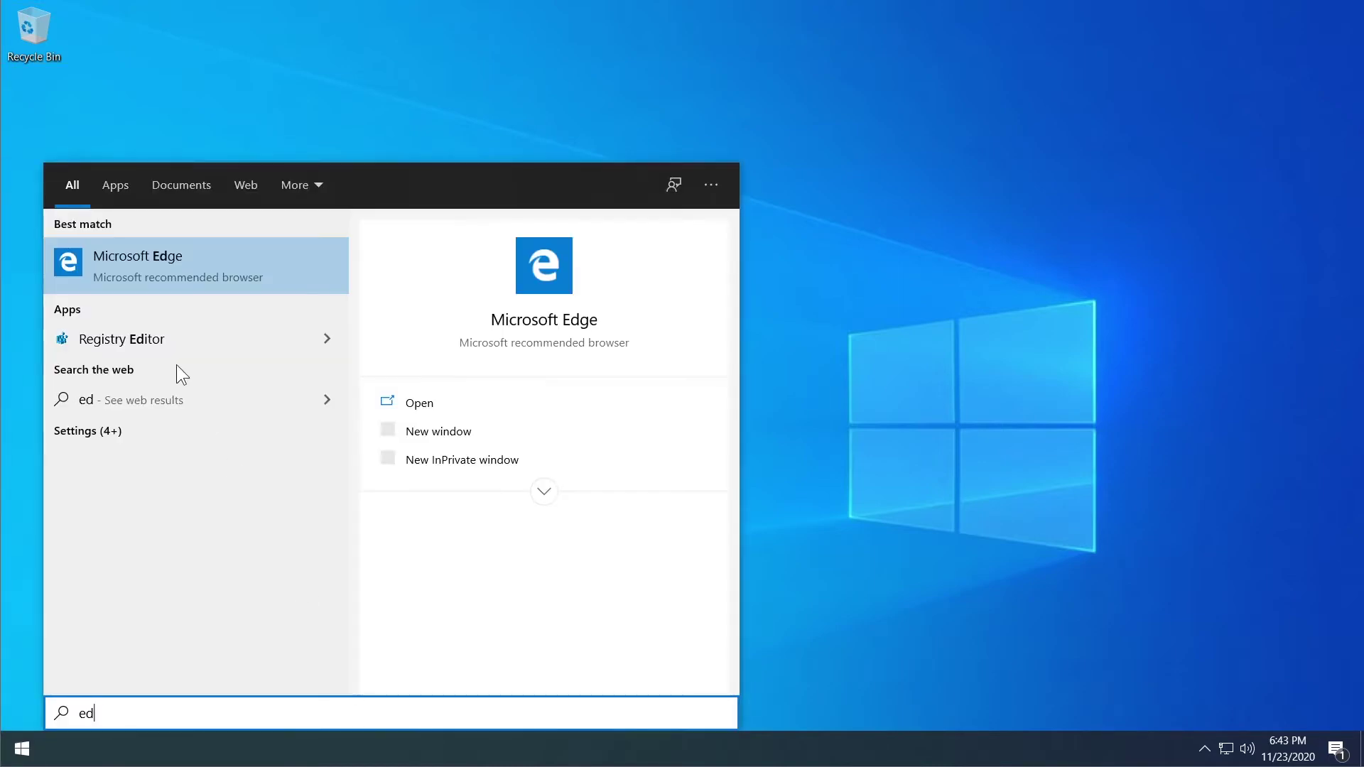
click(135, 258)
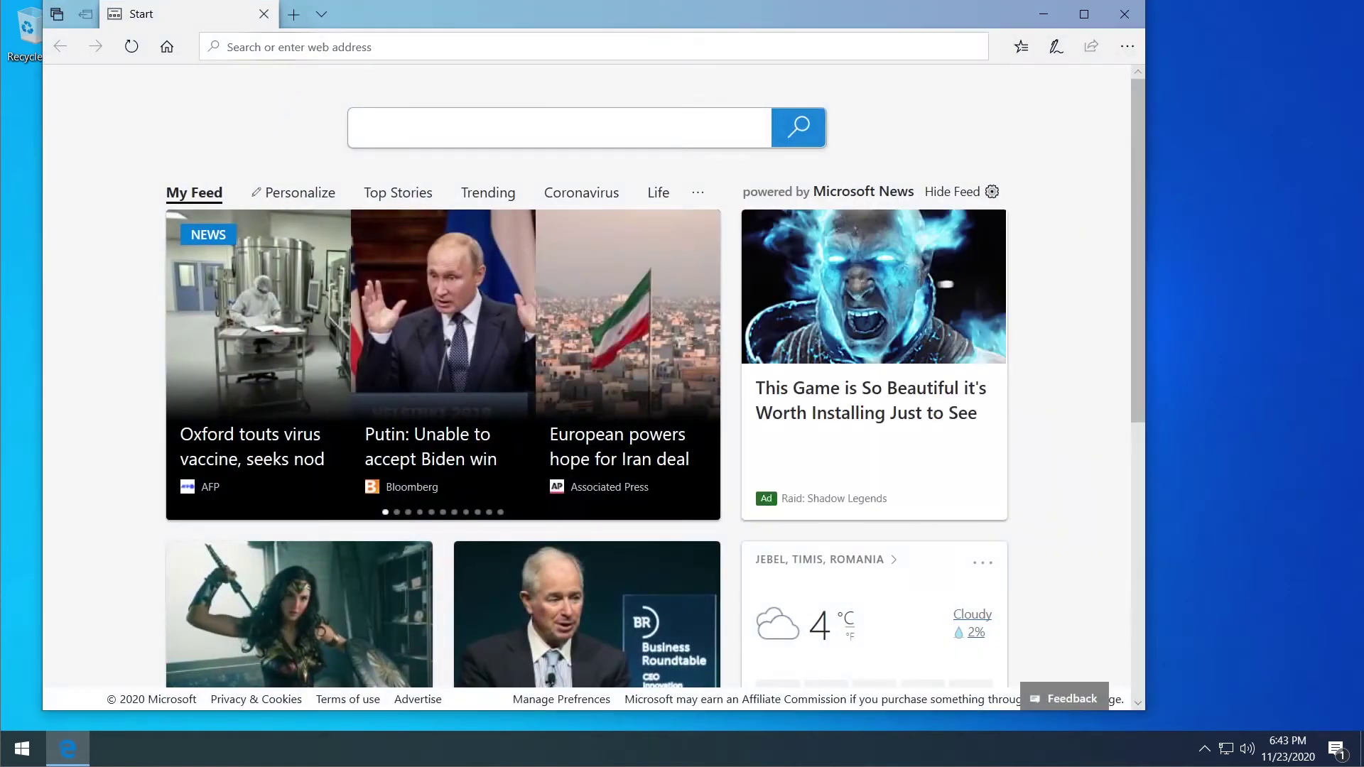
text(dll)
text(-)
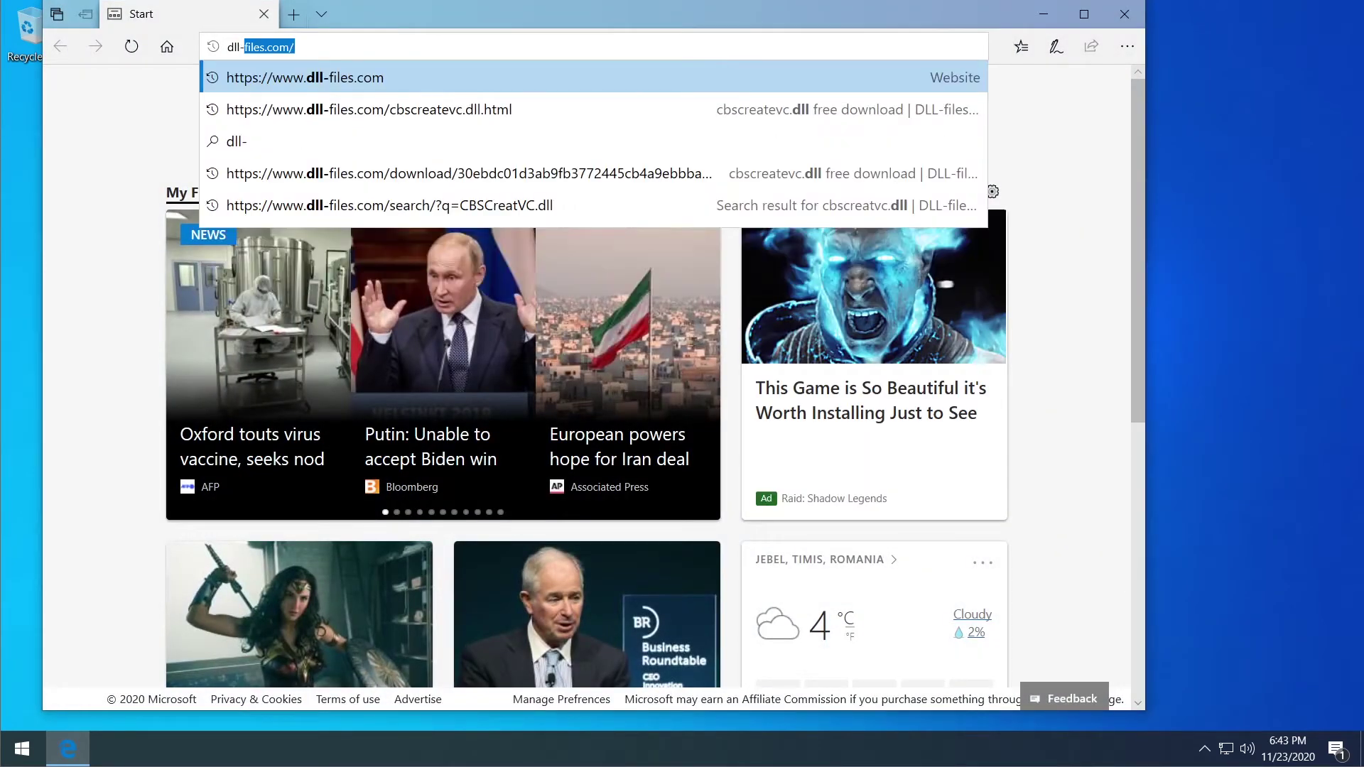
key(Return)
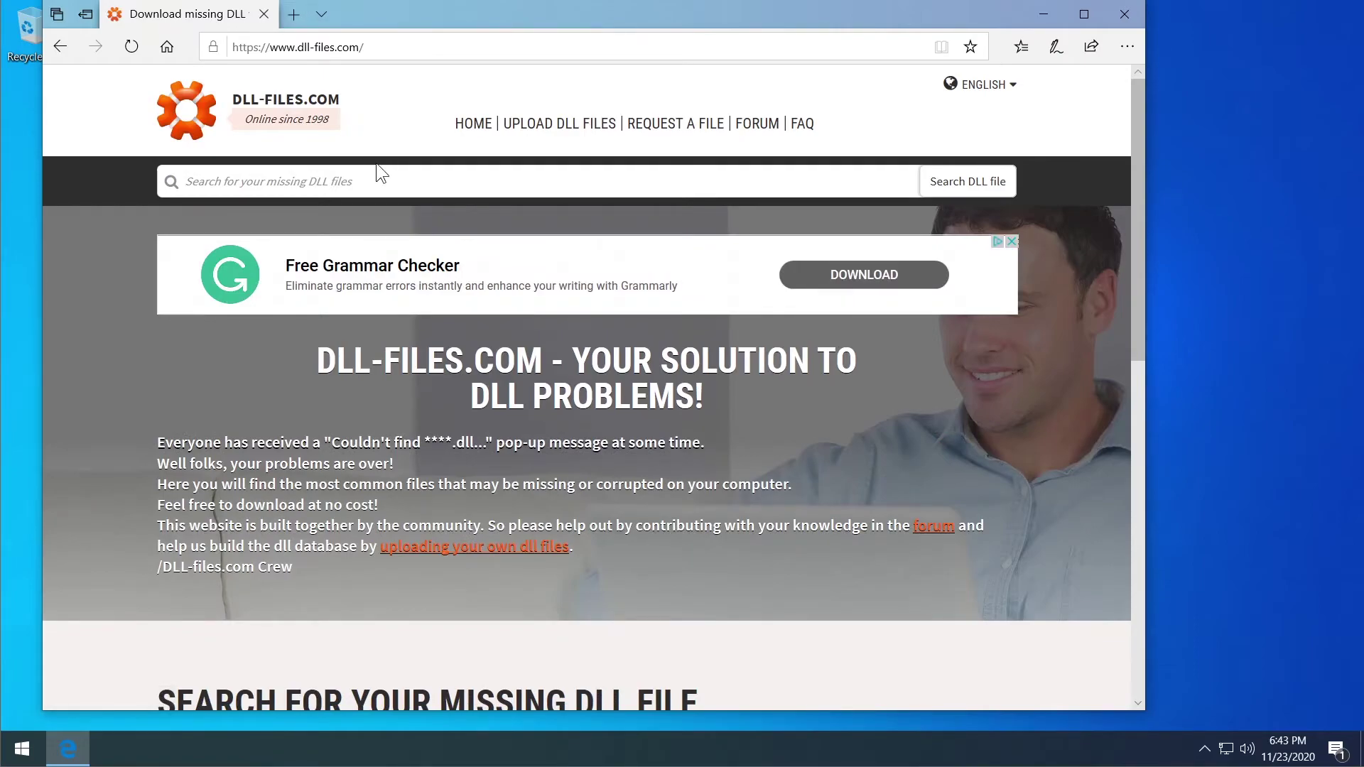
Search the site for VCRUNTIME140.dll and open the vcruntime140.dll result page.
click(273, 182)
text(VCRUNTIME140.dll)
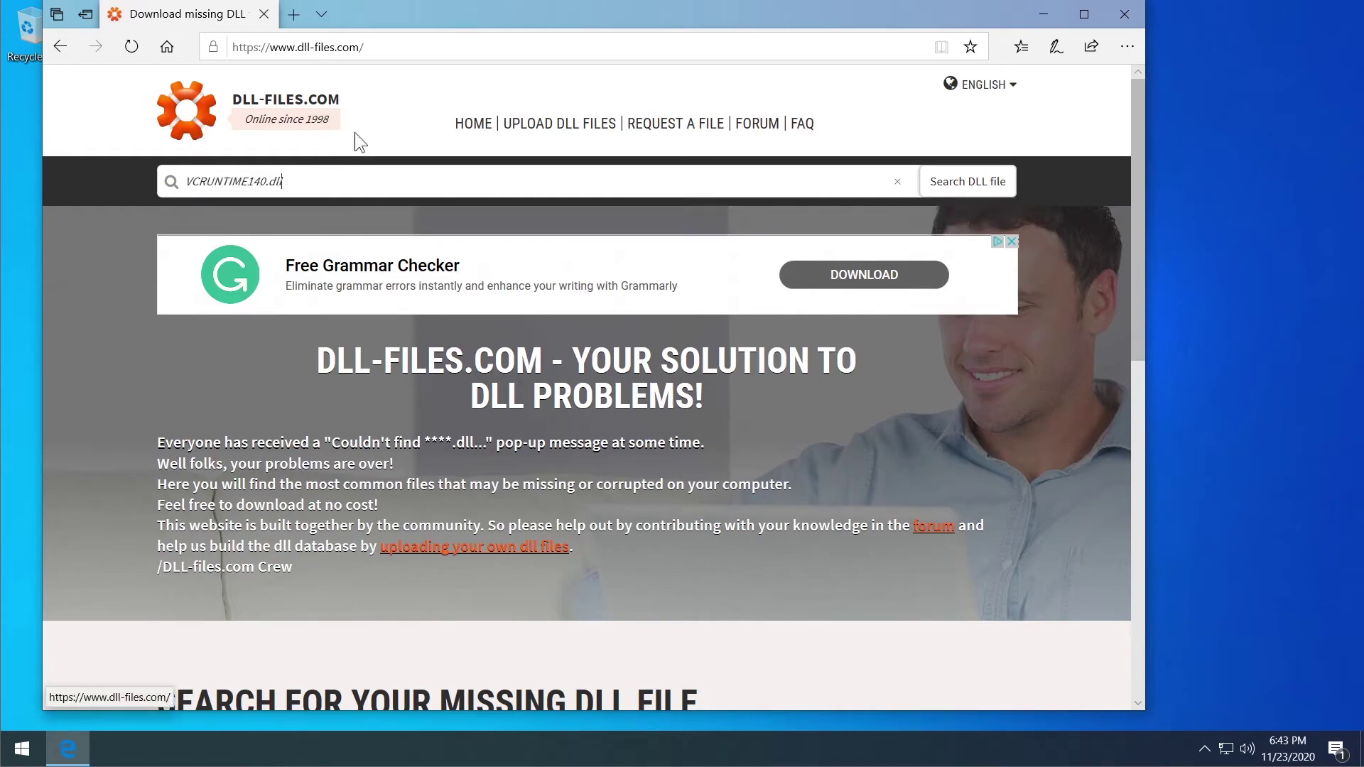
click(943, 182)
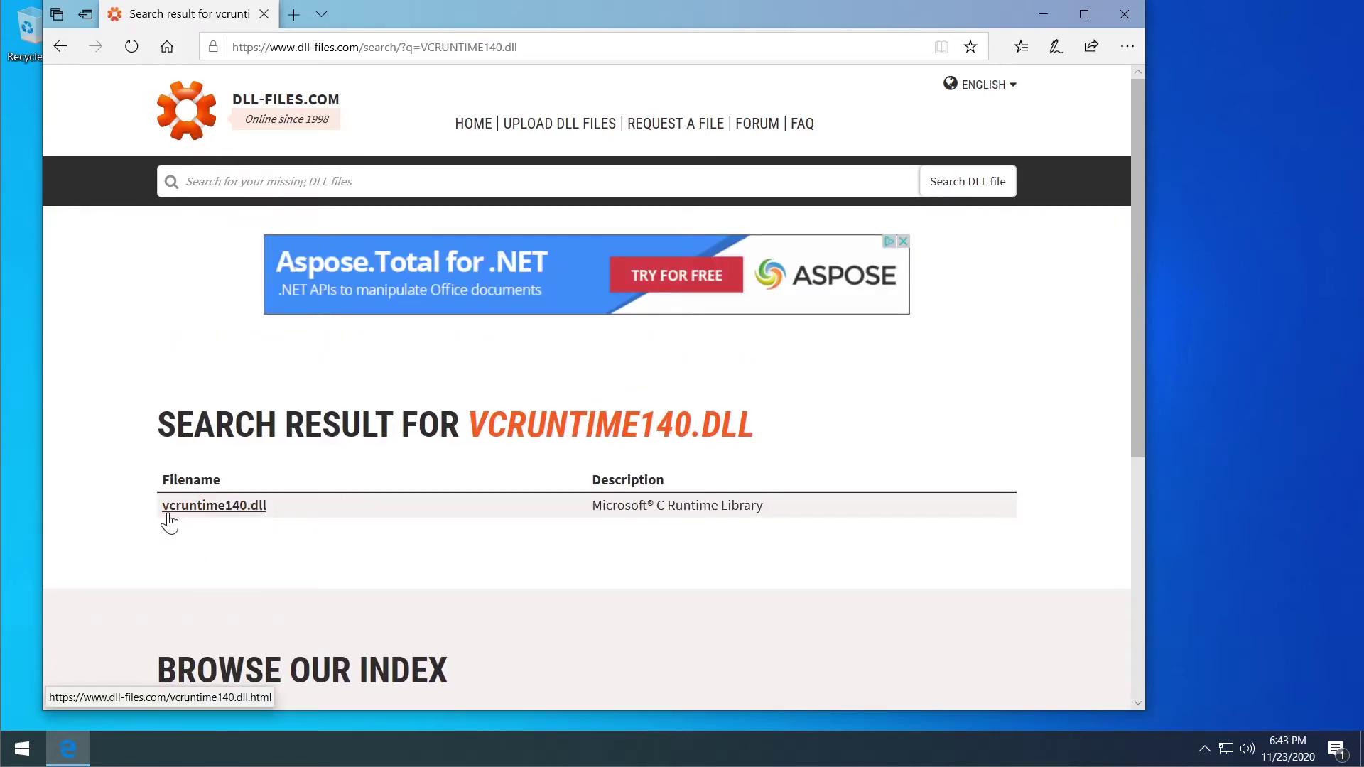
click(202, 514)
click(245, 507)
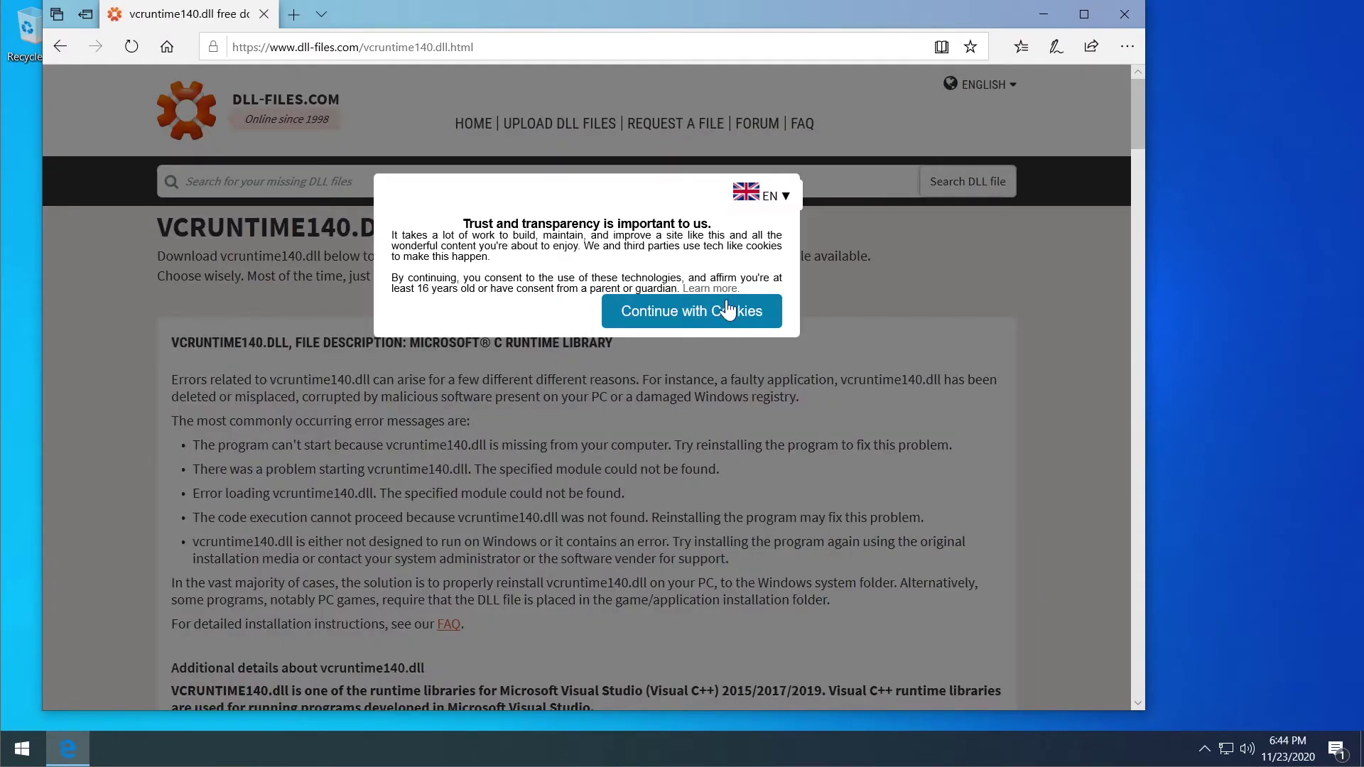
Accept the cookie notice and read the vcruntime140.dll solution paragraph.
click(728, 310)
scroll(509, 441, down, 20)
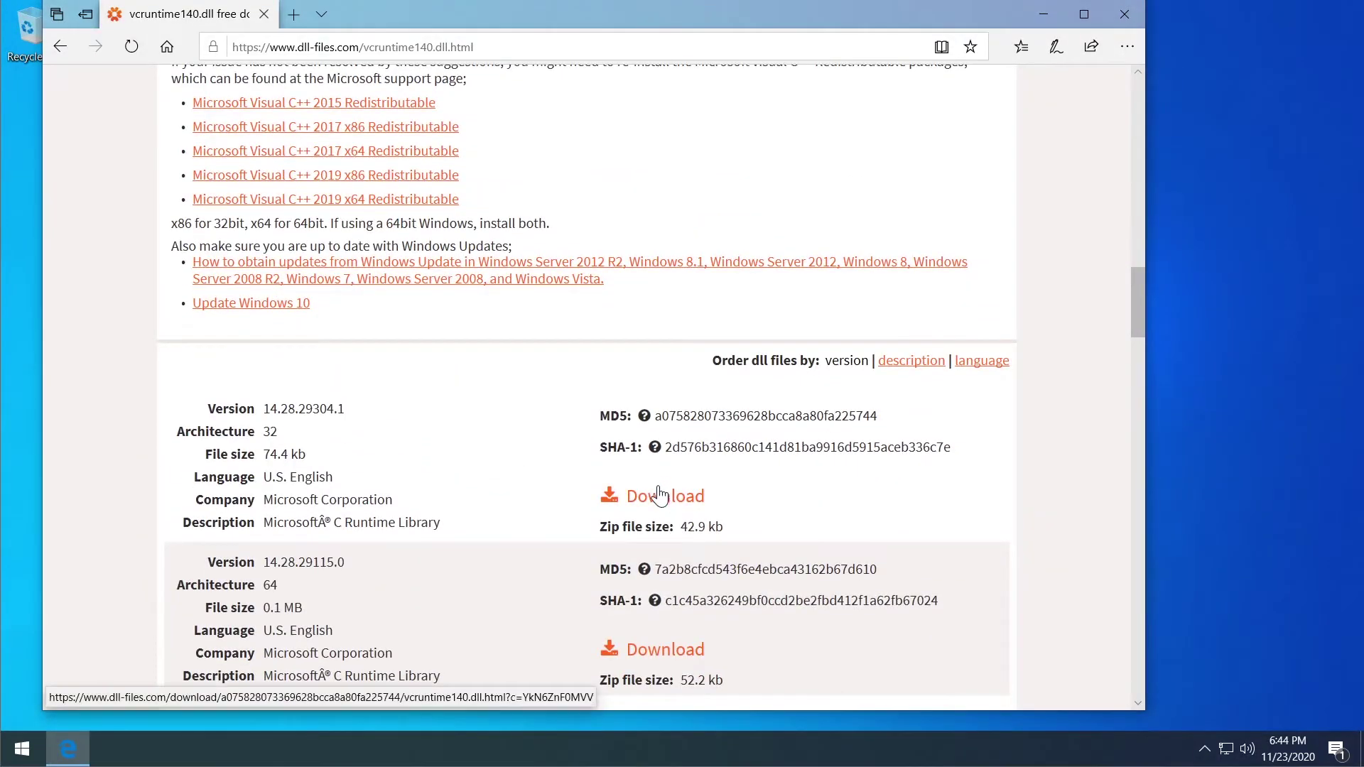
scroll(683, 482, down, 5)
scroll(405, 394, up, 7)
scroll(208, 321, up, 8)
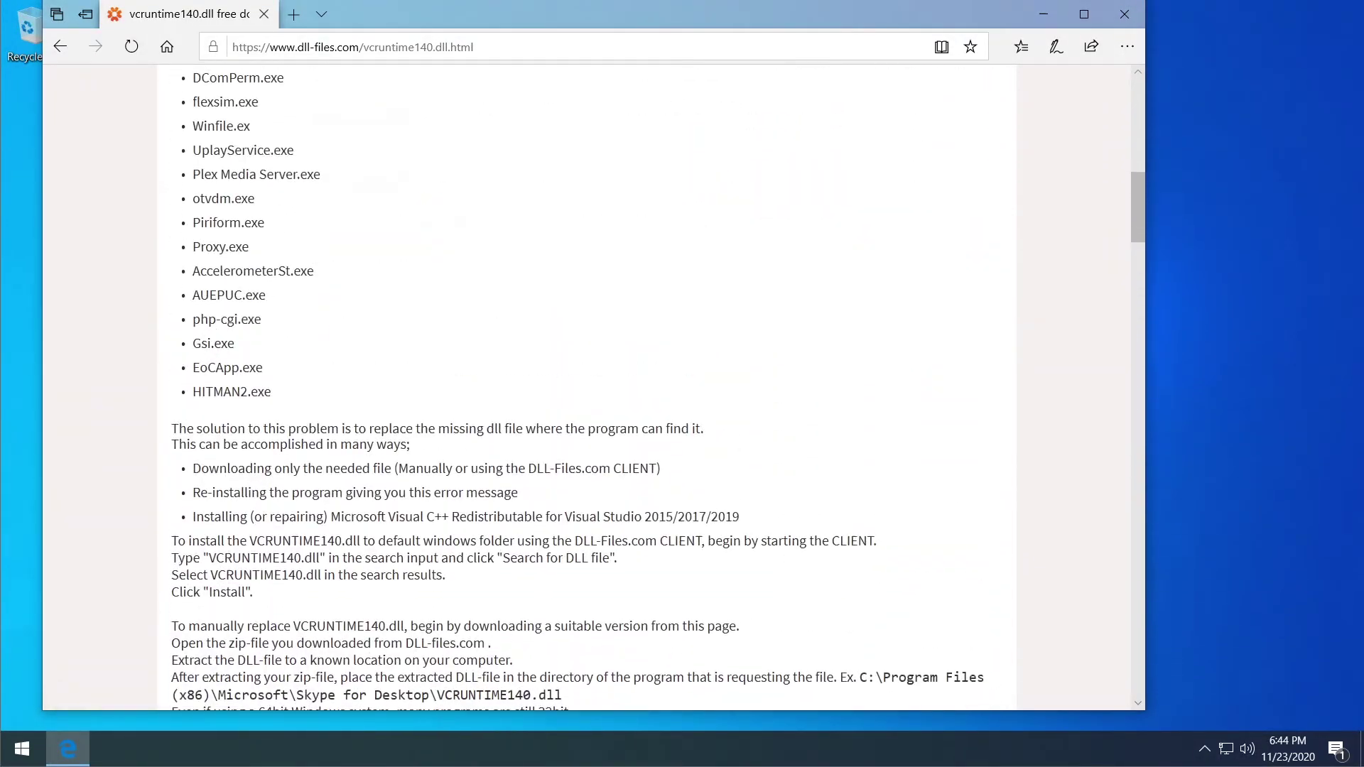
drag(171, 331, 542, 545)
scroll(543, 545, down, 4)
click(543, 545)
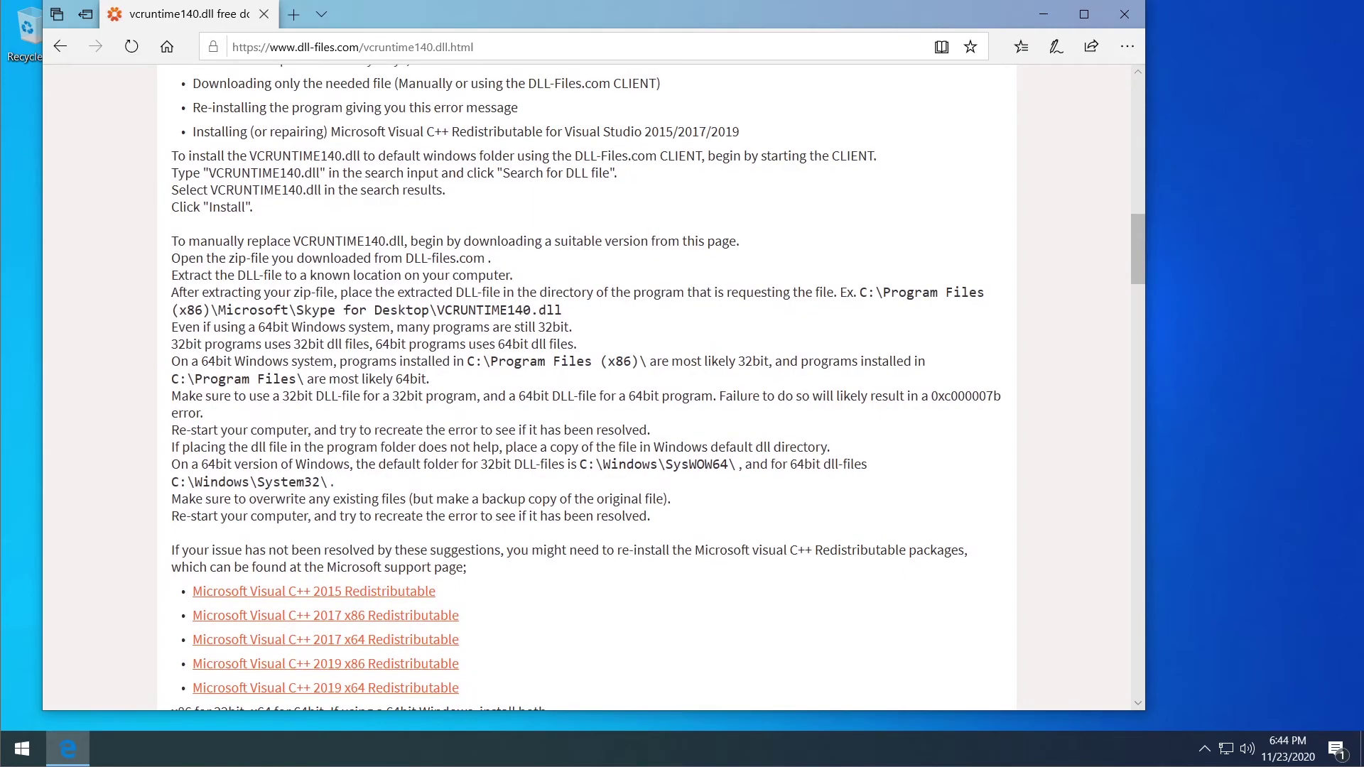
Compare the 32-bit and 64-bit versions and review the manual-replace instructions.
scroll(502, 367, down, 8)
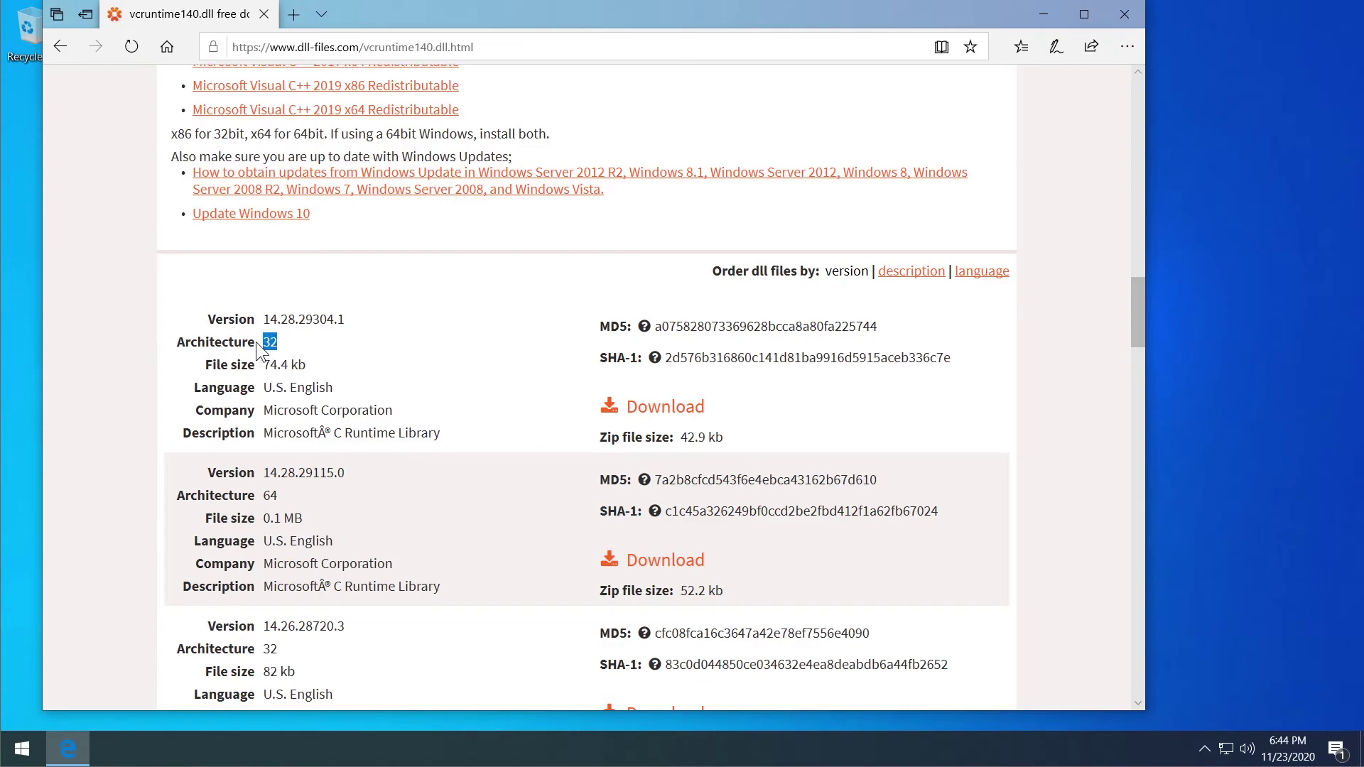
click(214, 342)
double_click(216, 496)
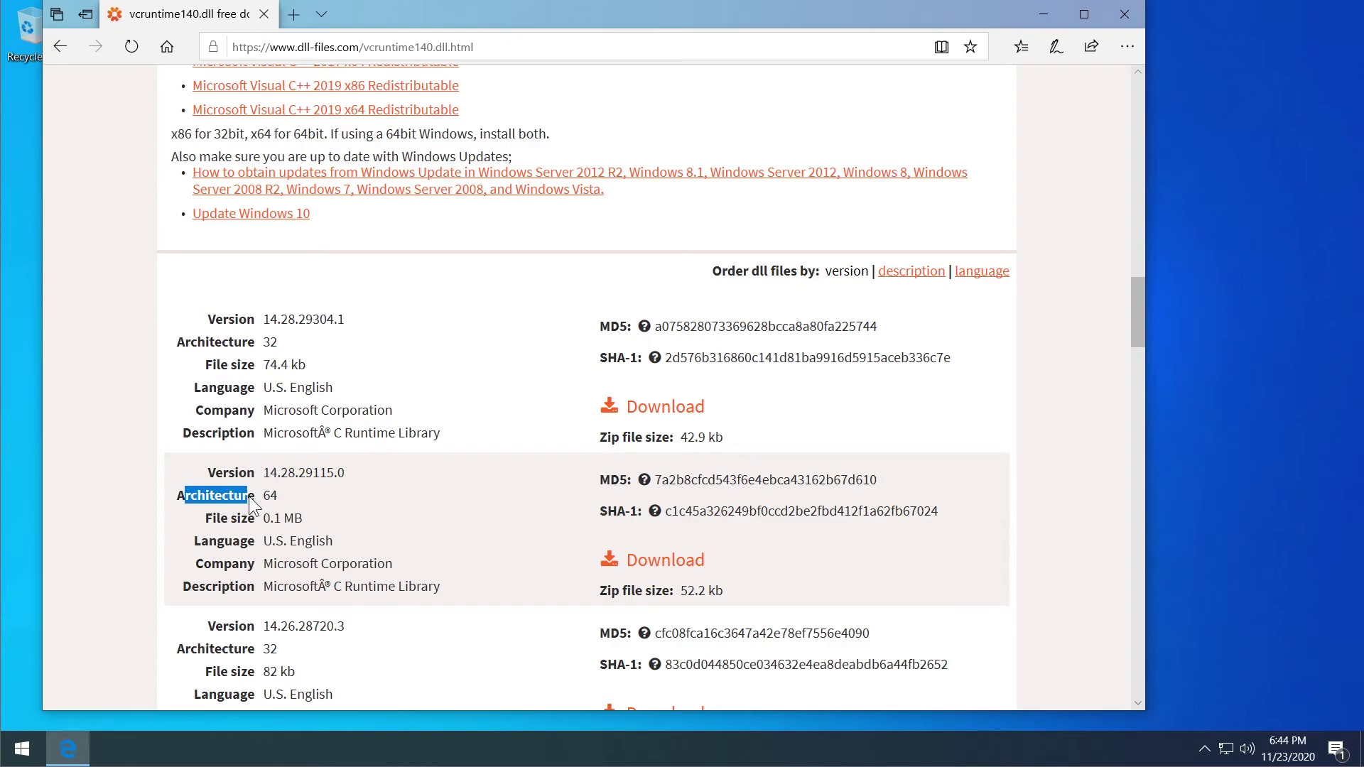
click(473, 557)
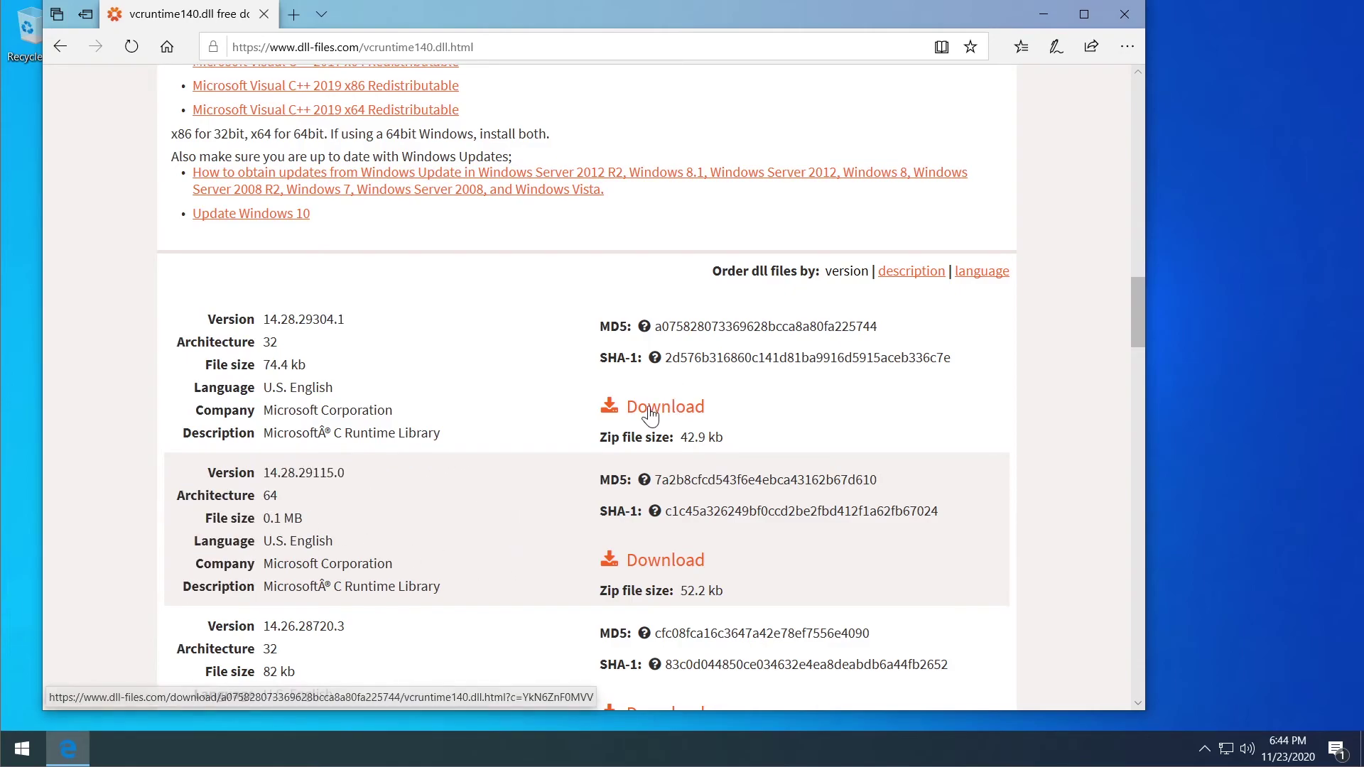
scroll(396, 461, up, 8)
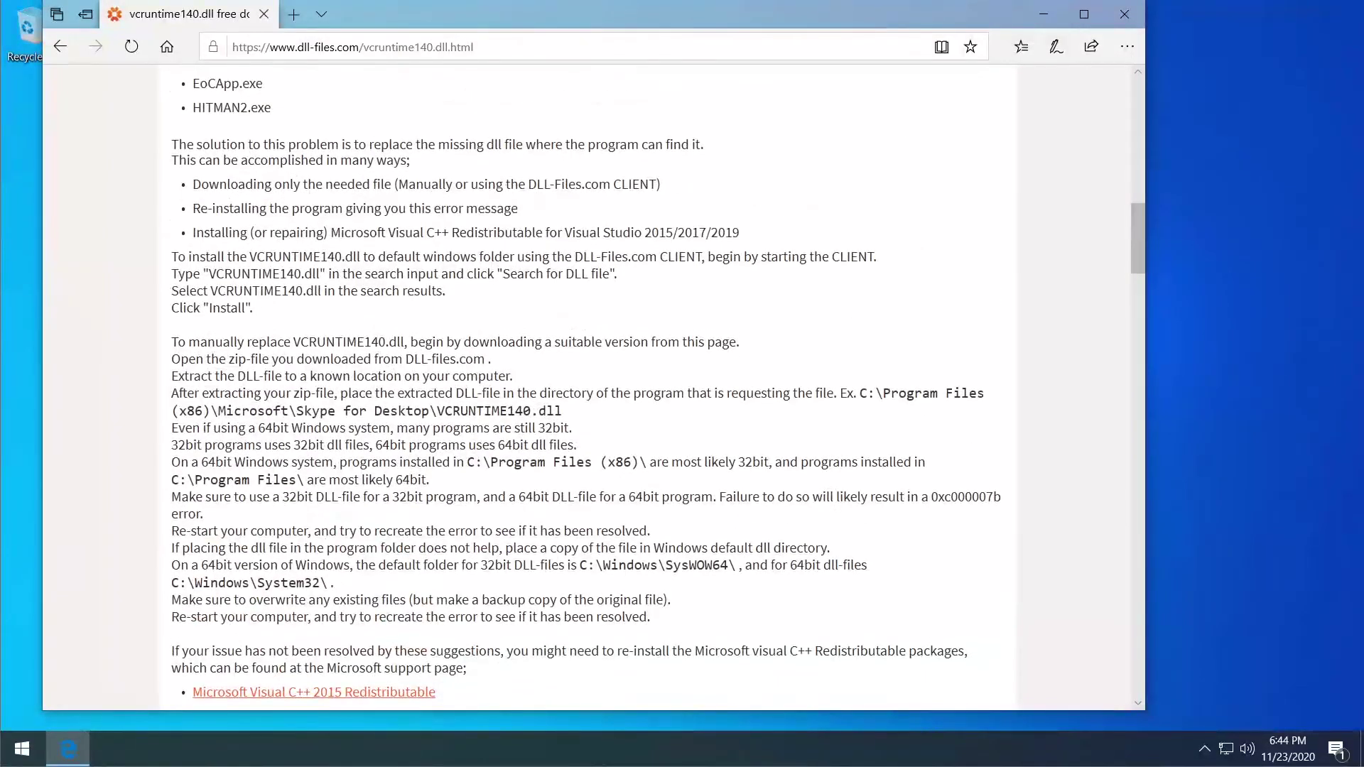
scroll(579, 349, down, 8)
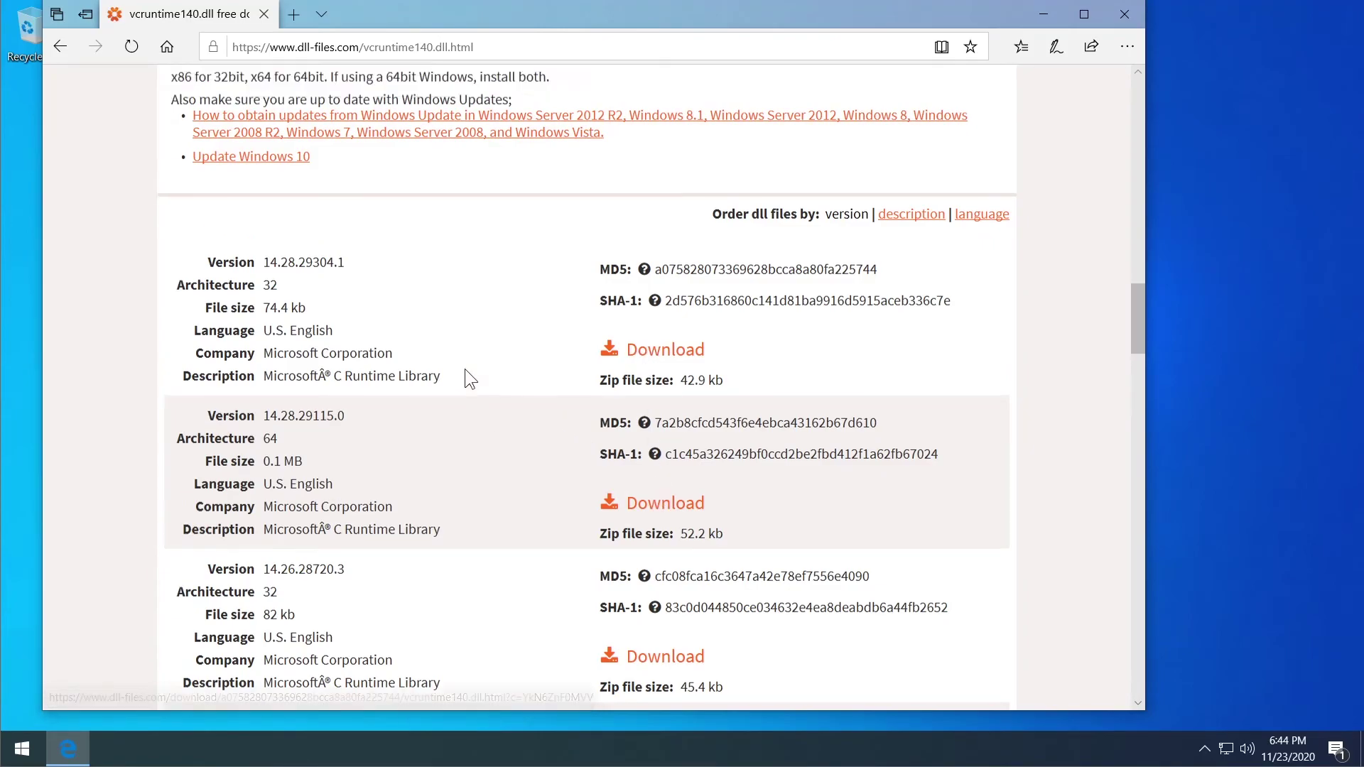
scroll(465, 368, up, 8)
drag(171, 250, 679, 517)
click(680, 517)
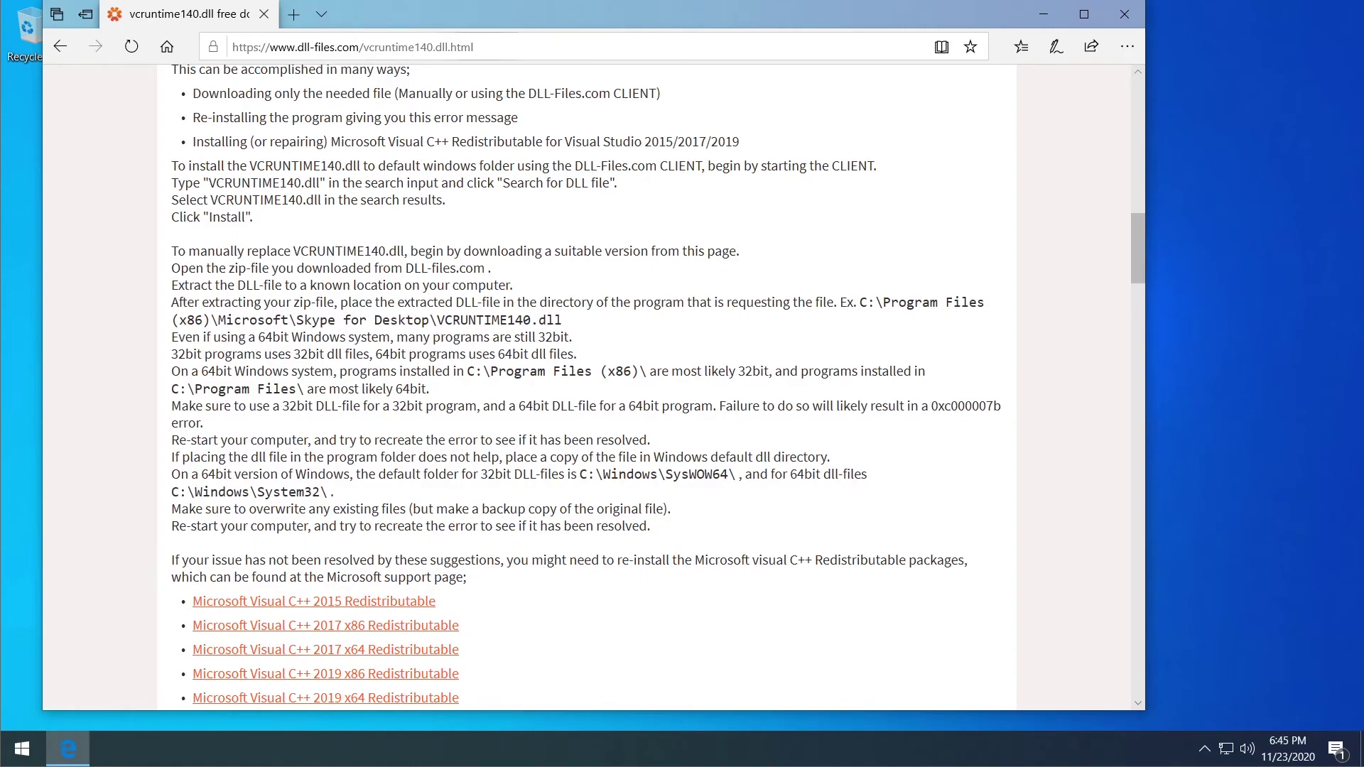
Select the page's web address, scroll the page once more, and close Edge.
click(389, 47)
scroll(513, 302, down, 8)
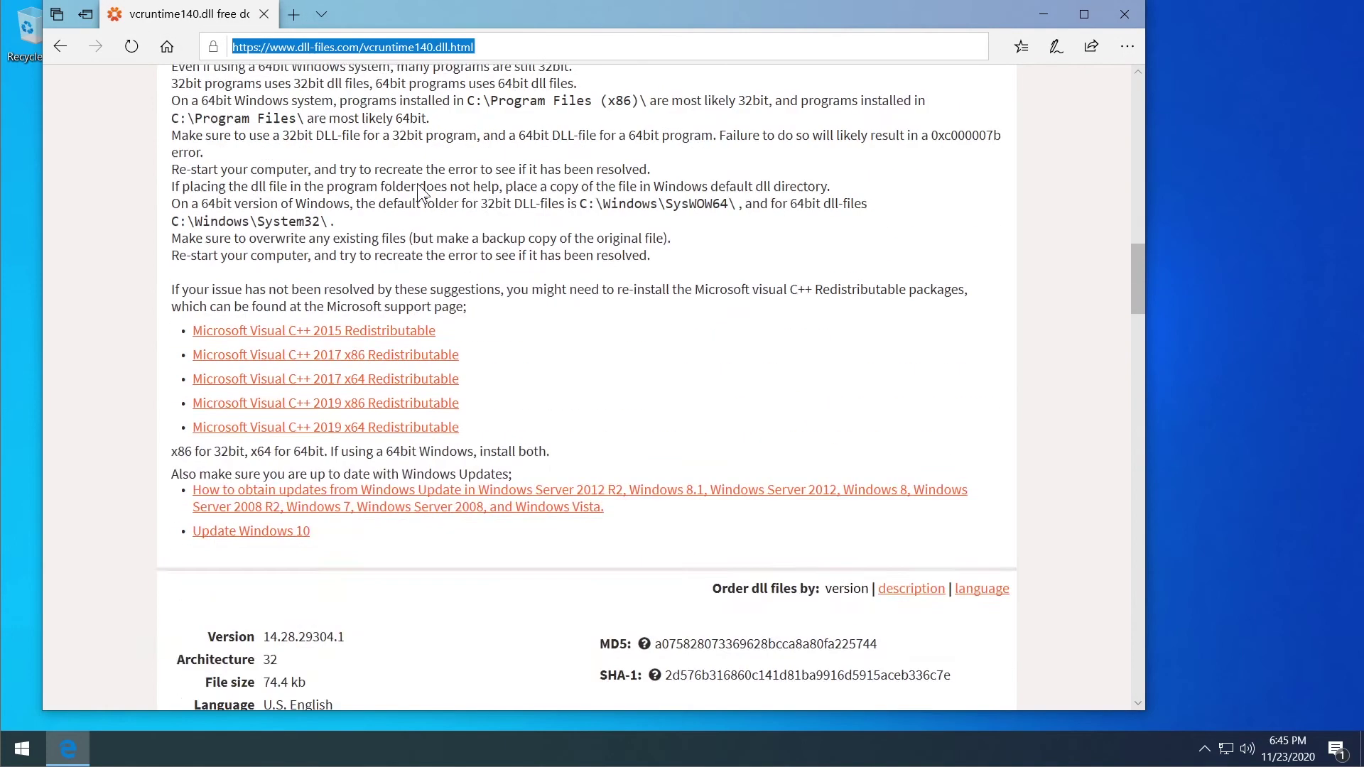
click(381, 373)
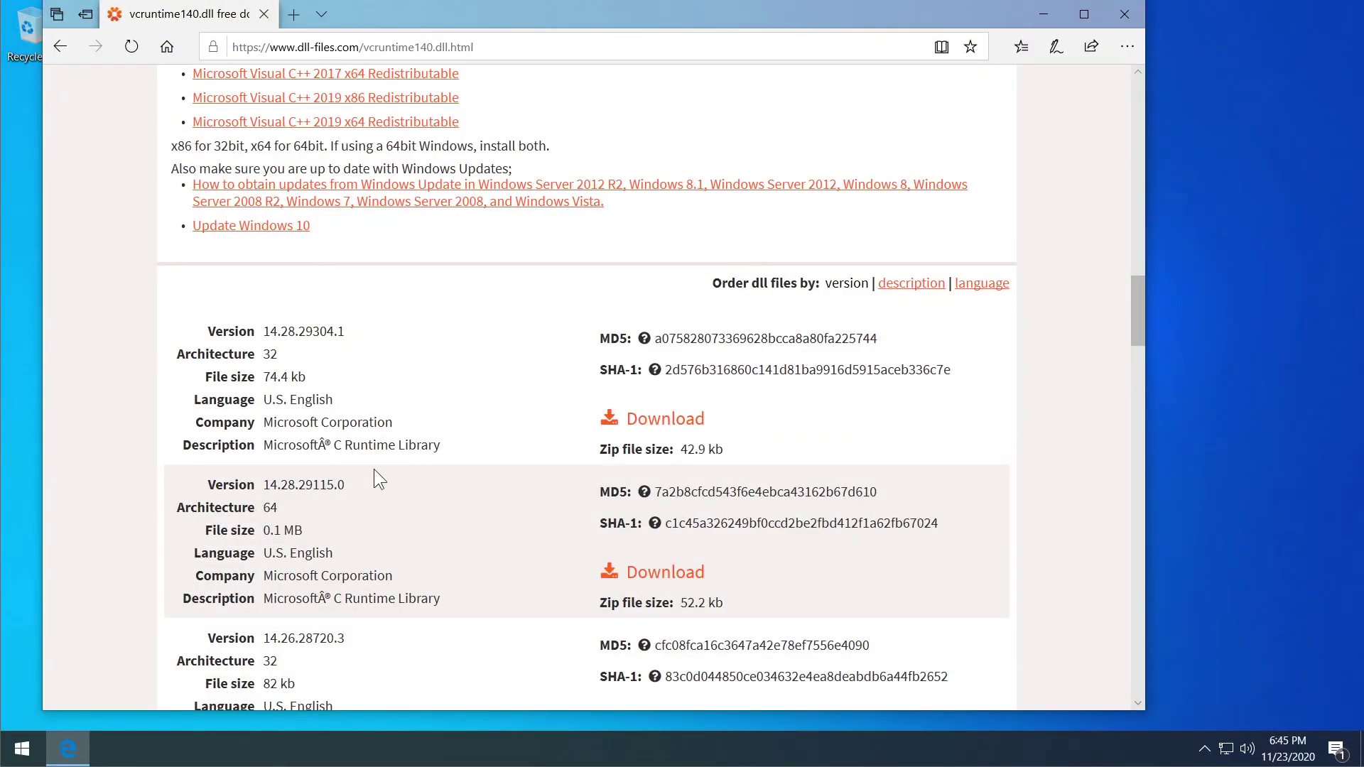
scroll(374, 395, up, 8)
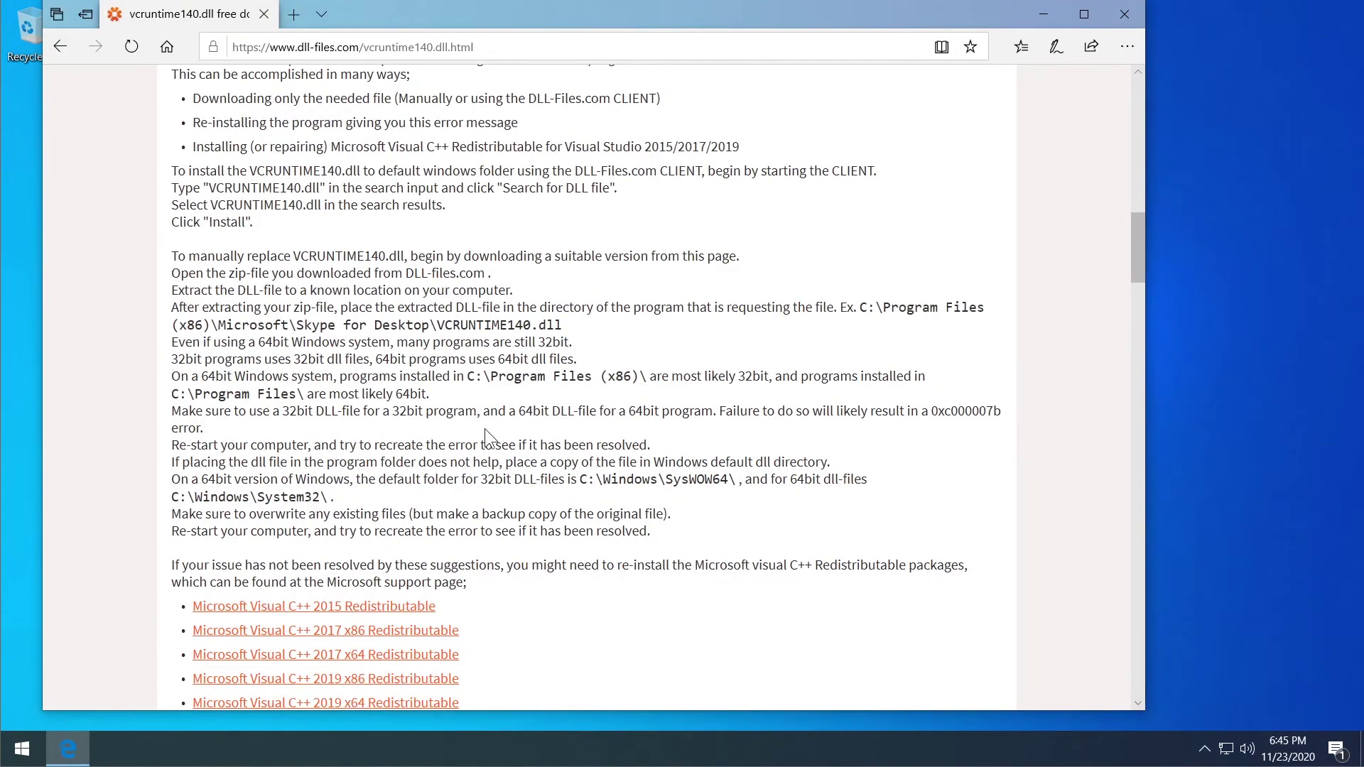
key(alt+F4)
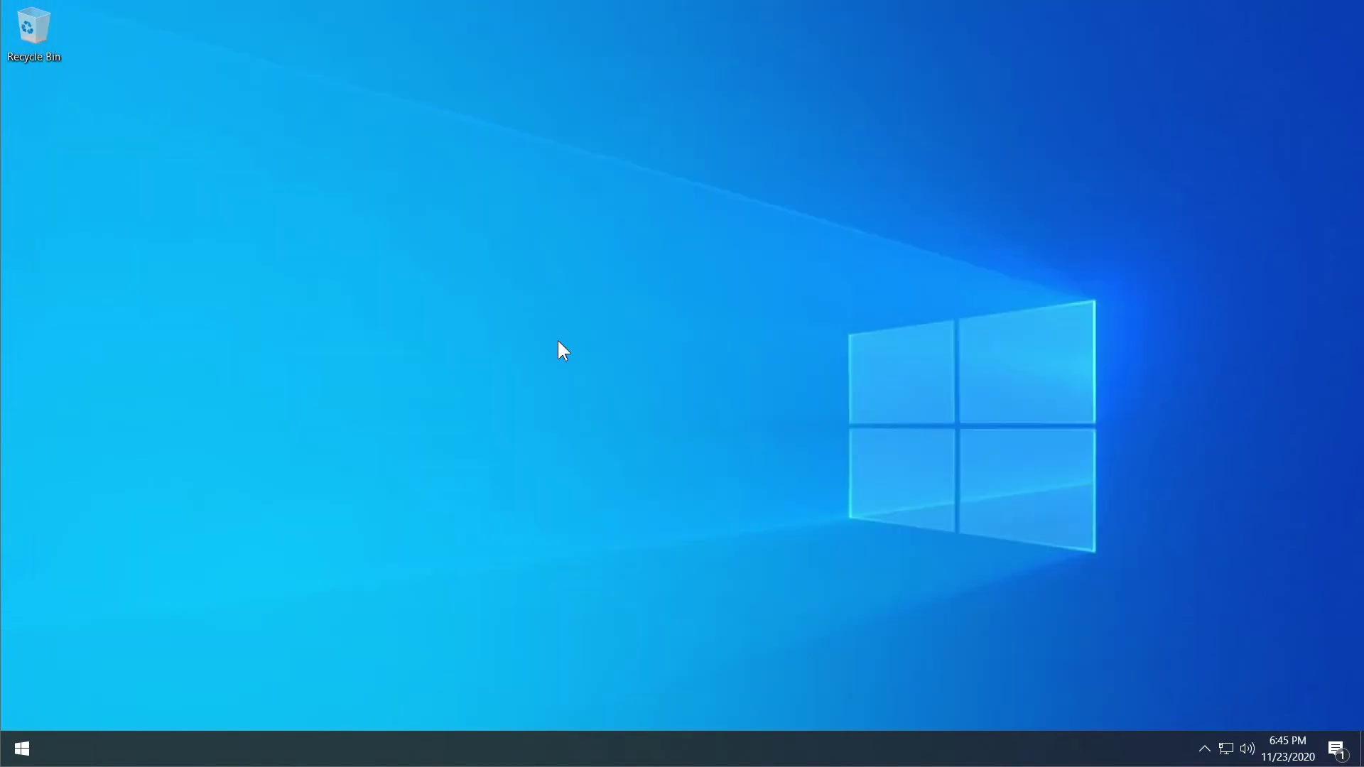